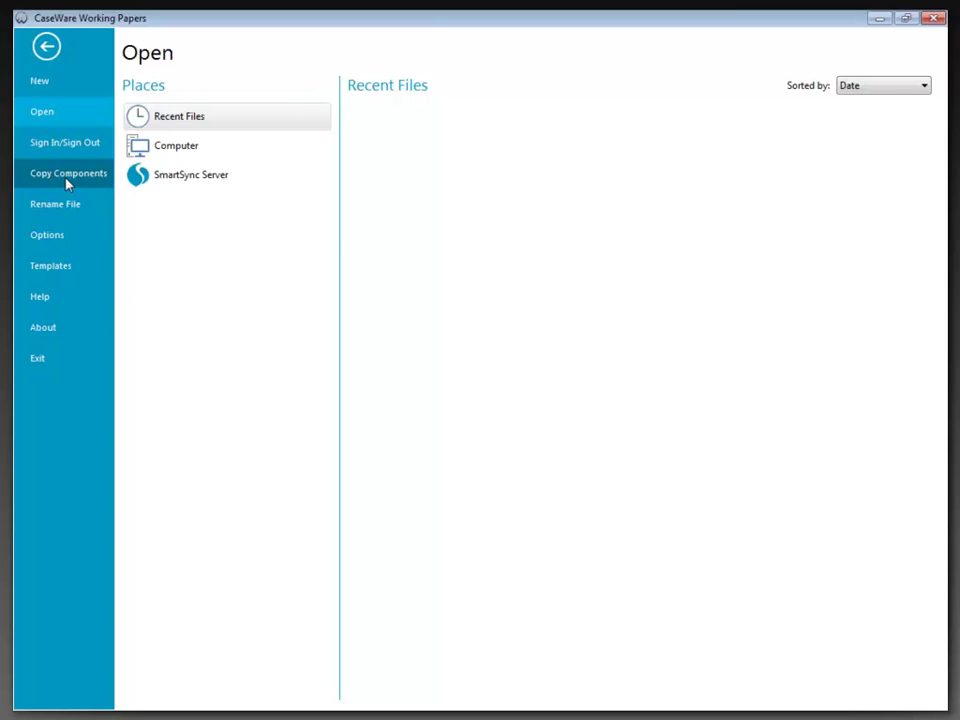
# Start copying components into a new client file named "Same Systems Inc. 12312012" in the default location
pyautogui.click(67, 181)
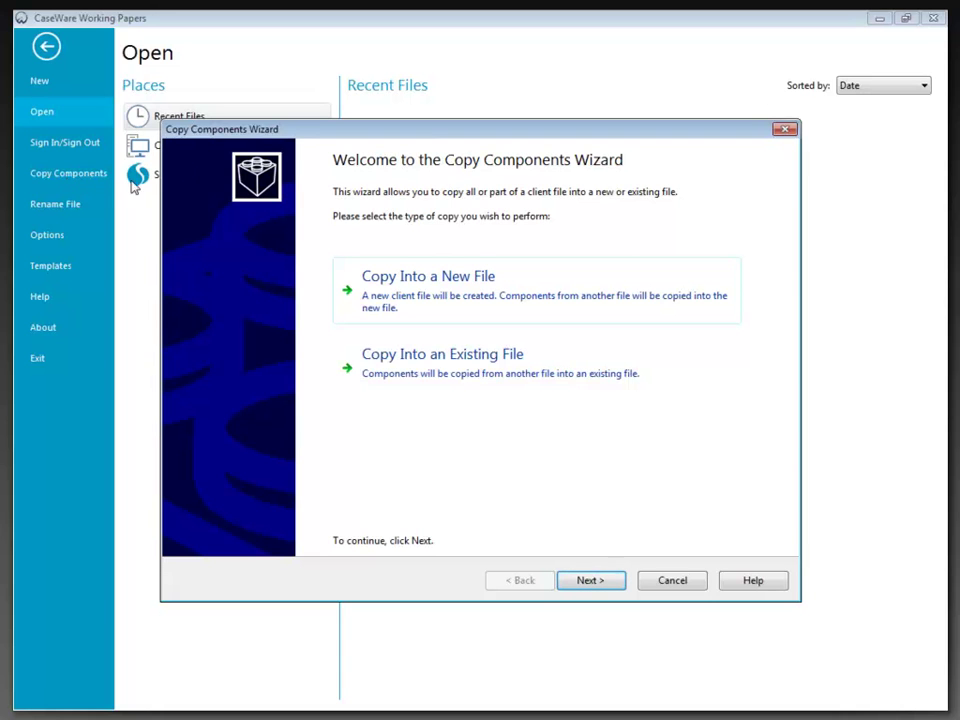
pyautogui.click(407, 290)
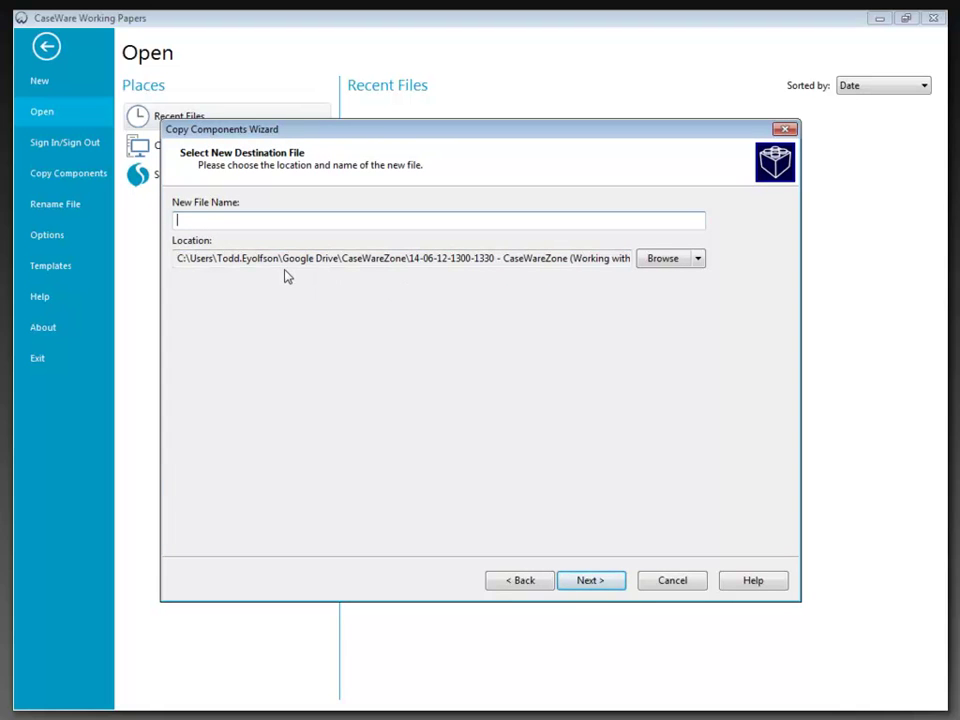
pyautogui.write('Same Systems Inc. 1231')
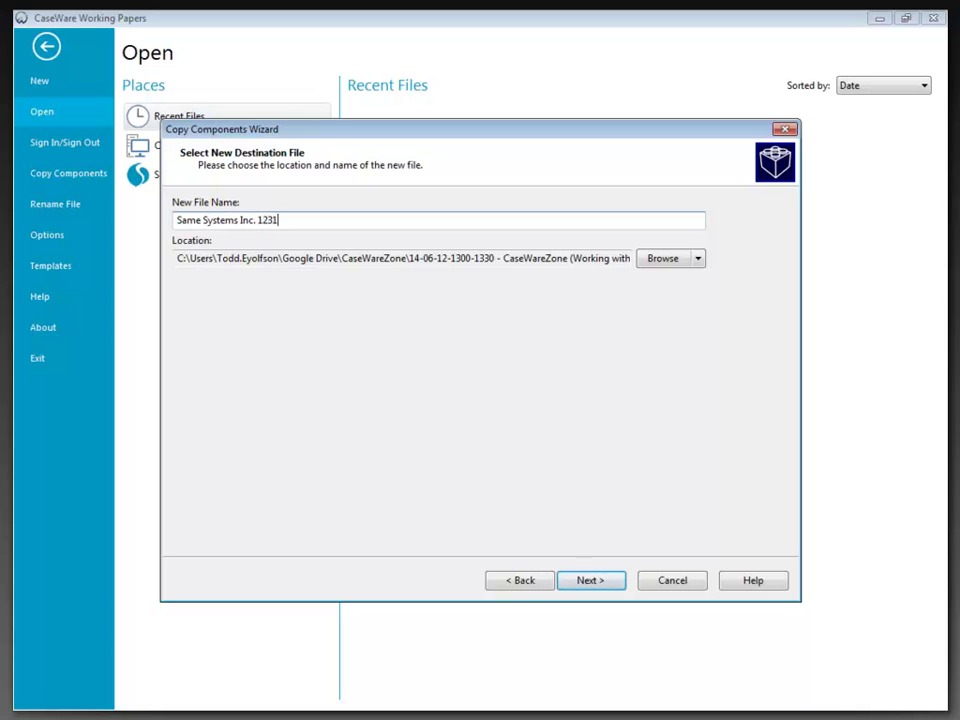
pyautogui.write('2012')
pyautogui.click(590, 582)
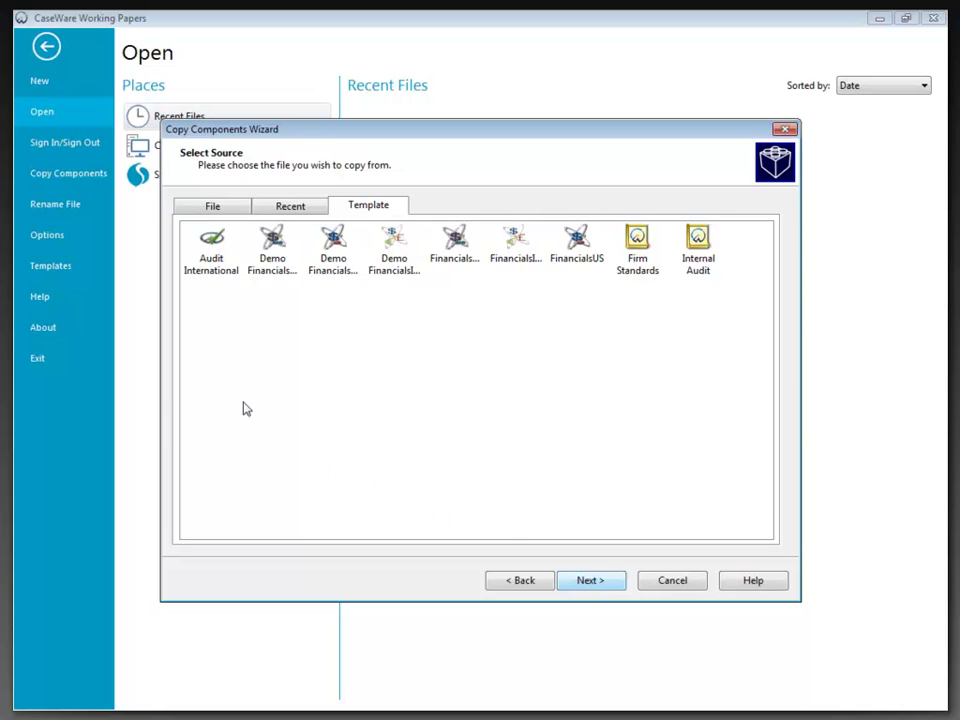
# Choose Firm Standards.ac from the Firm Standards folder as the source file to copy from
pyautogui.click(212, 208)
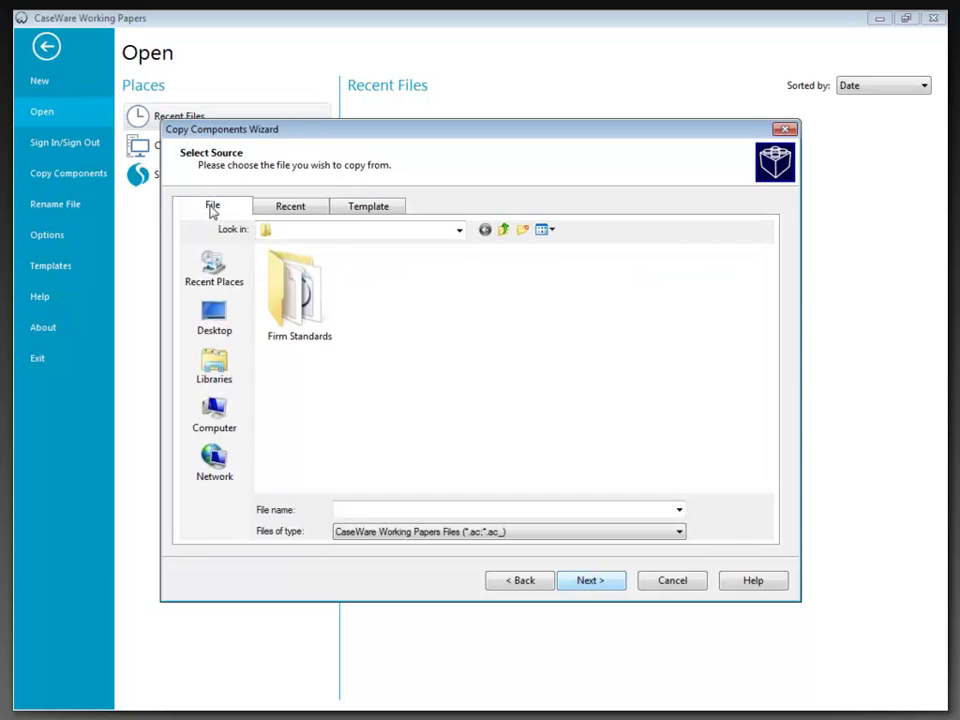
pyautogui.doubleClick(296, 311)
pyautogui.click(278, 279)
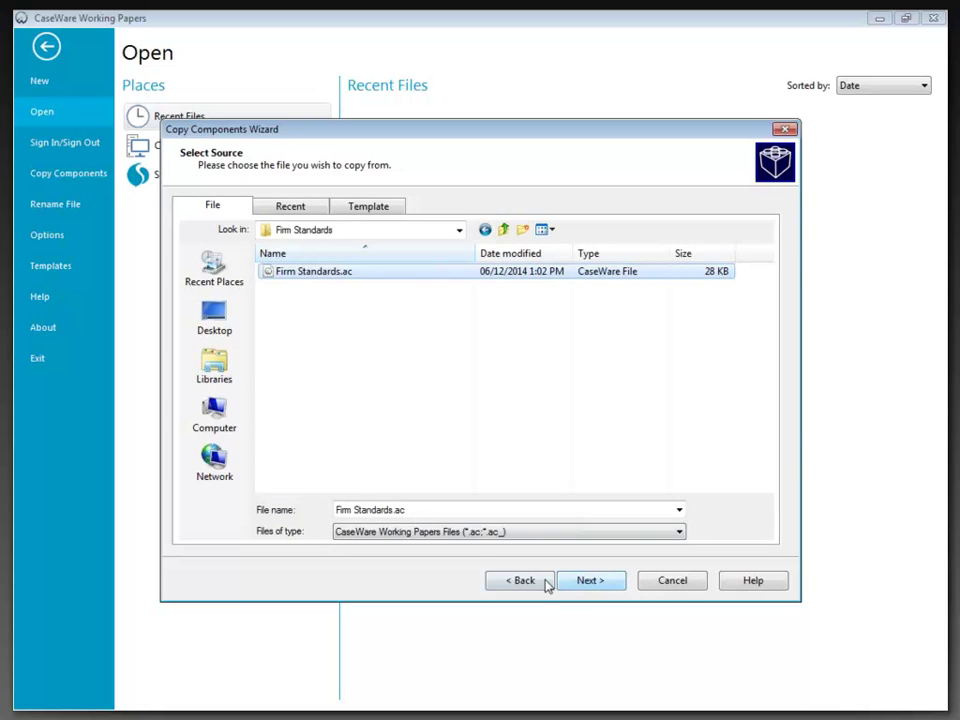
pyautogui.click(587, 581)
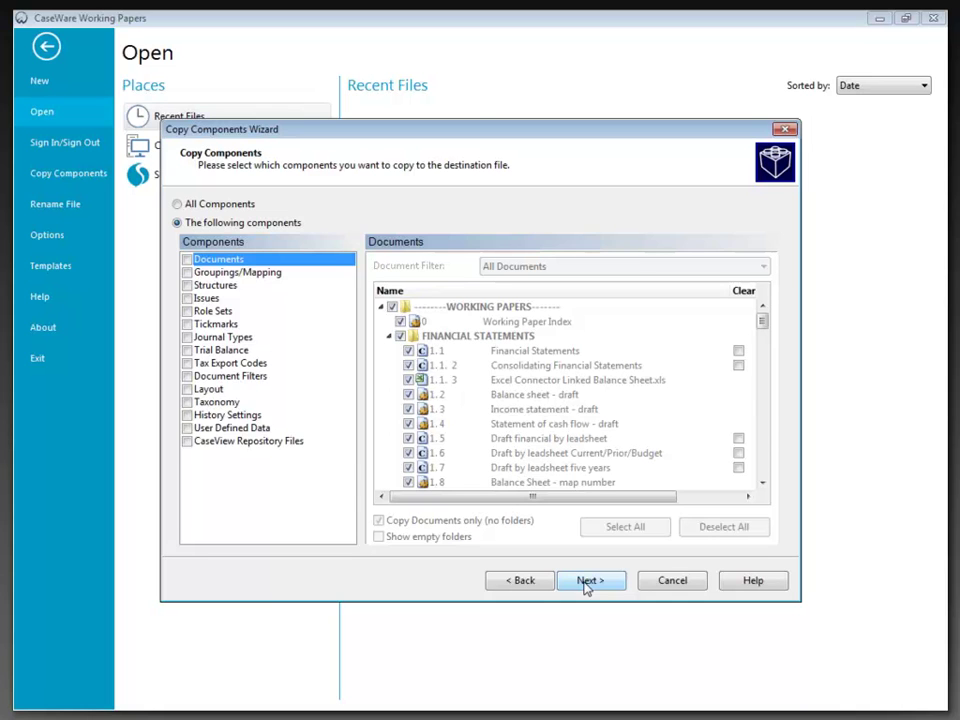
# Copy only chosen components, including all Documents with their folders, and show empty folders
pyautogui.click(177, 205)
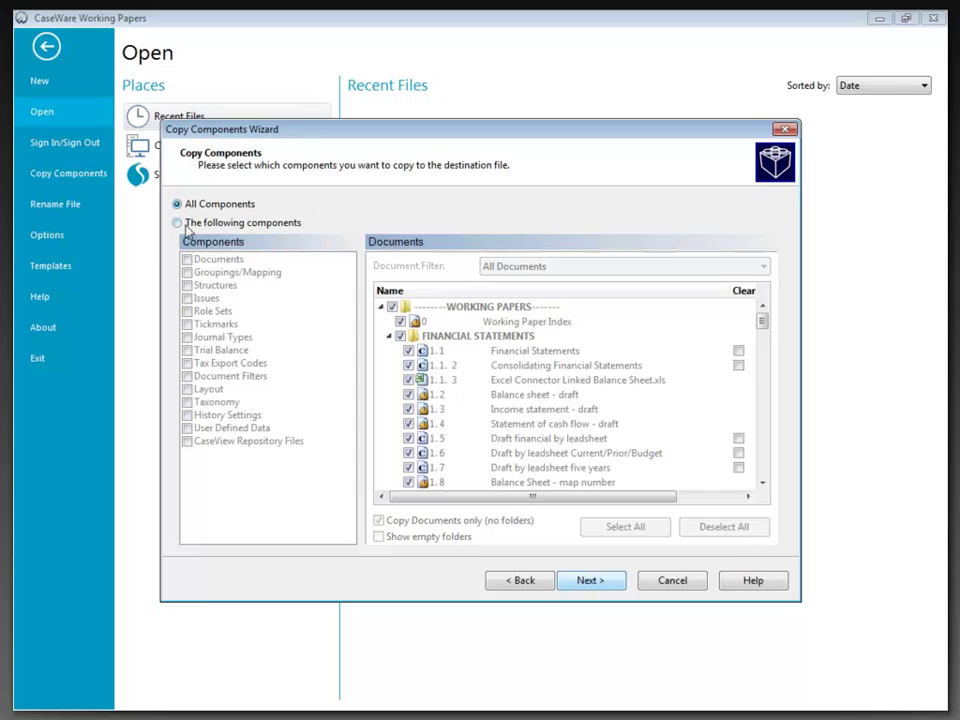
pyautogui.click(177, 222)
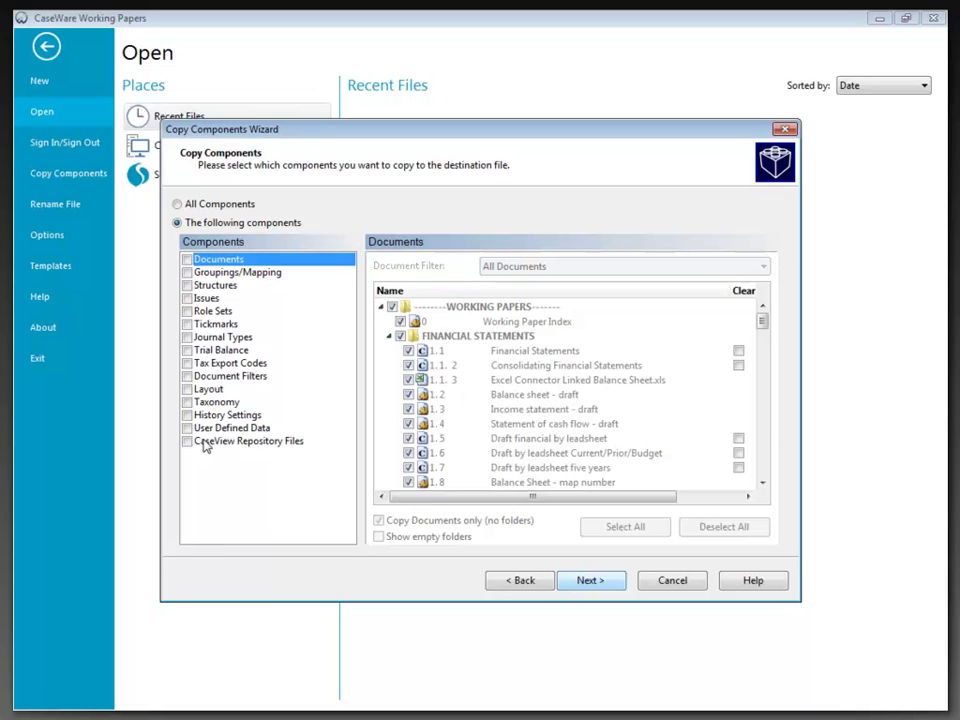
pyautogui.click(187, 259)
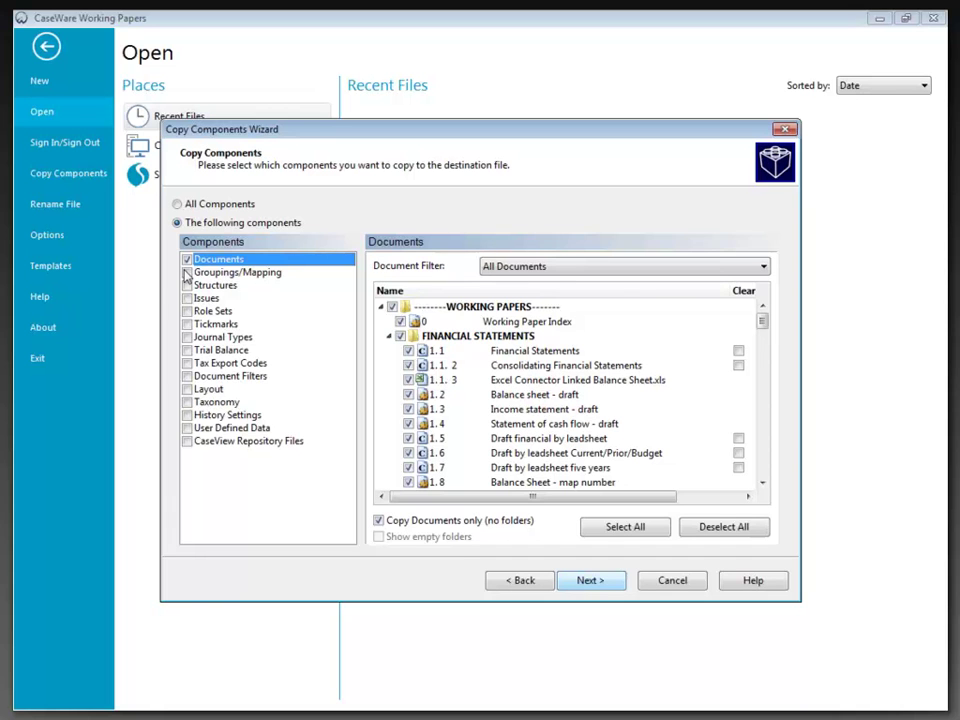
pyautogui.click(535, 270)
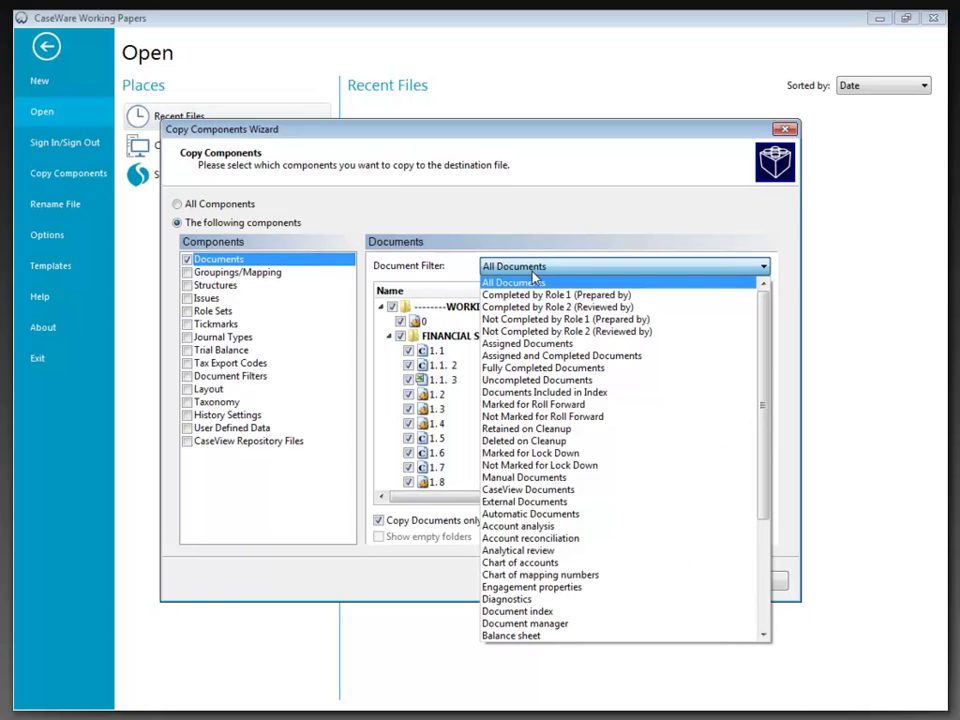
pyautogui.click(533, 275)
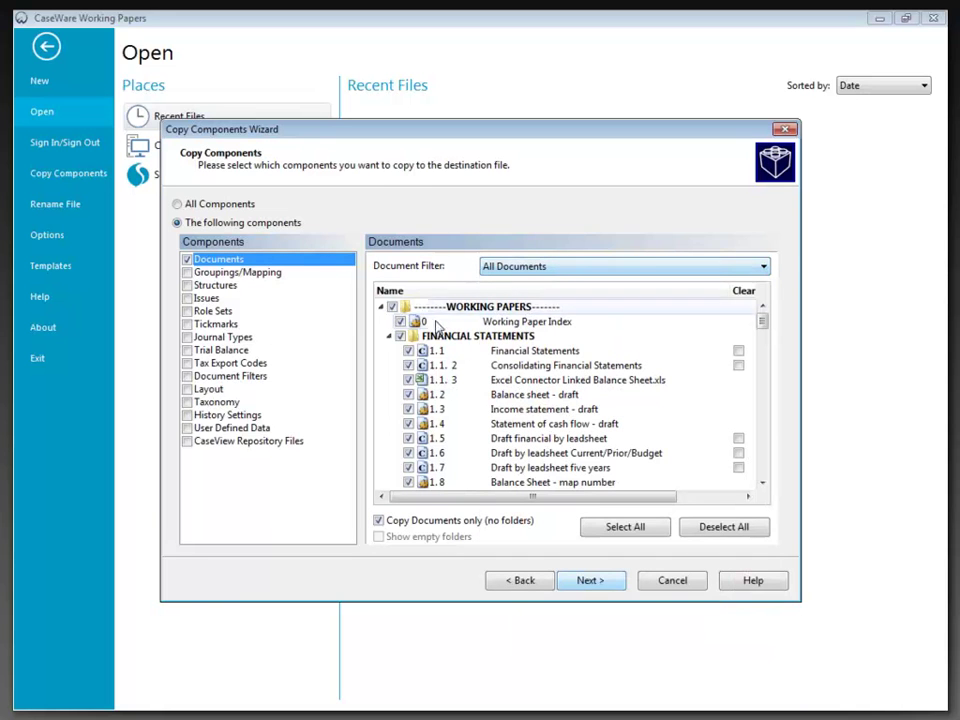
pyautogui.click(379, 521)
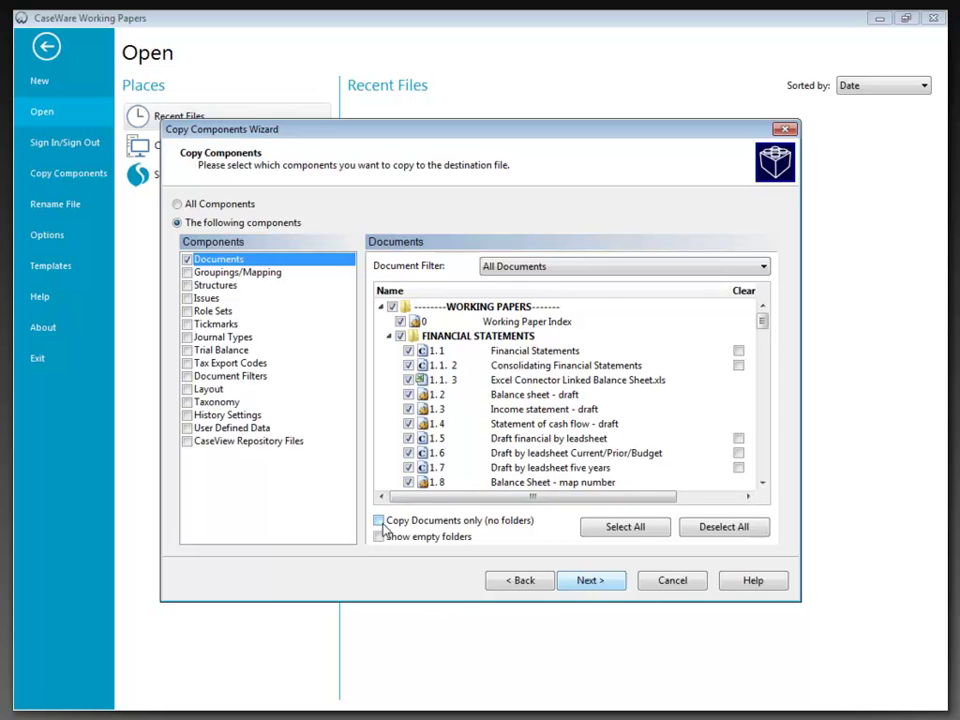
pyautogui.click(378, 537)
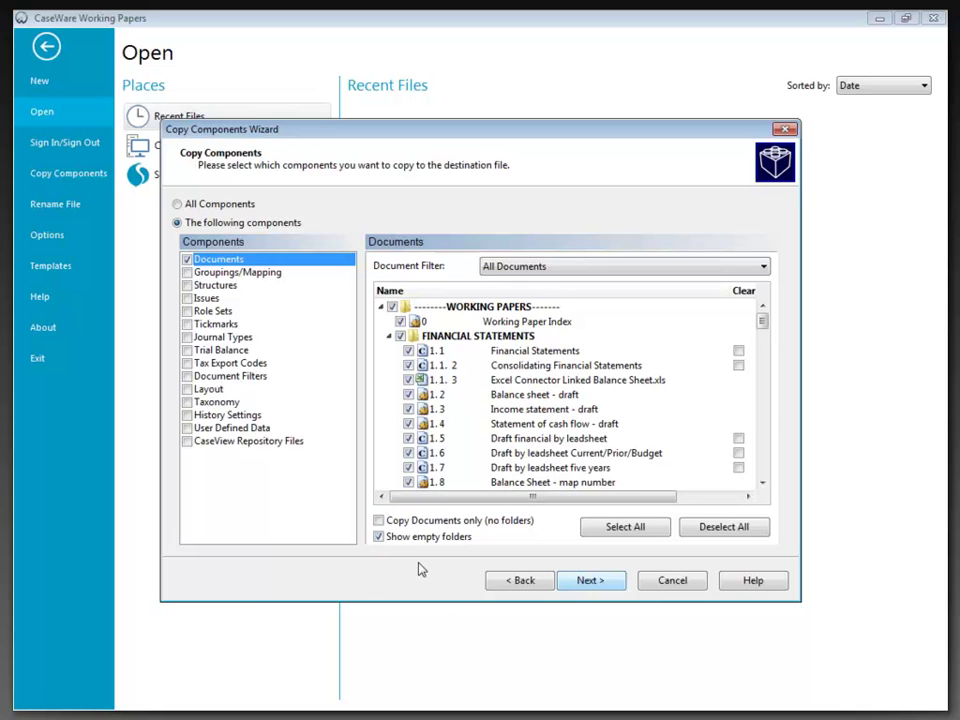
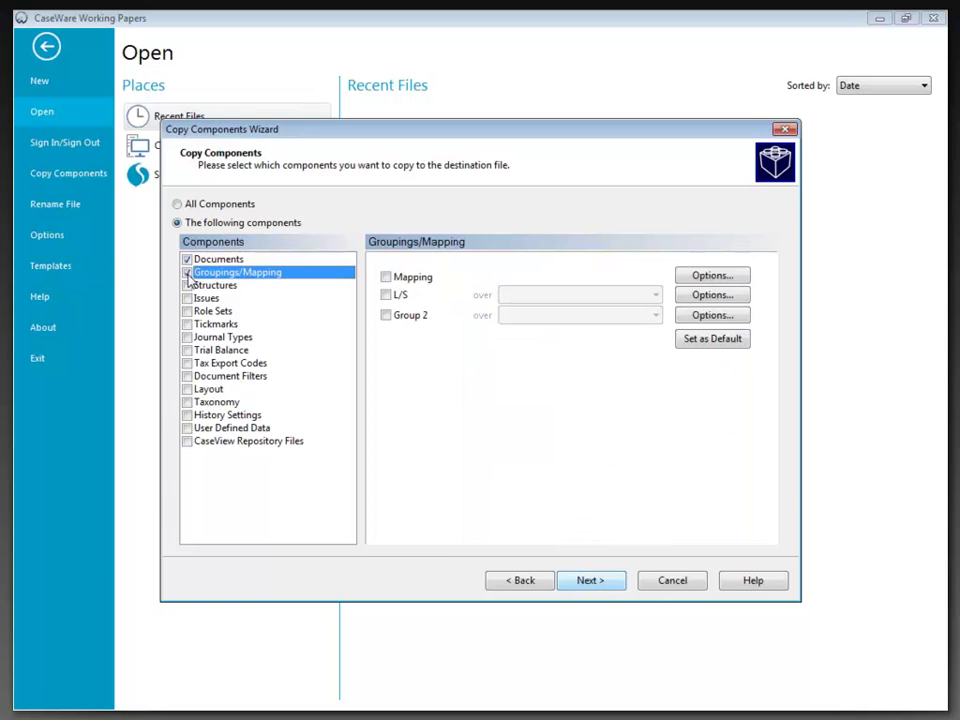
# Include Mapping, L/S and Group 2 in the Groupings/Mapping component, each grouping over its namesake
pyautogui.click(386, 279)
pyautogui.click(386, 295)
pyautogui.click(386, 315)
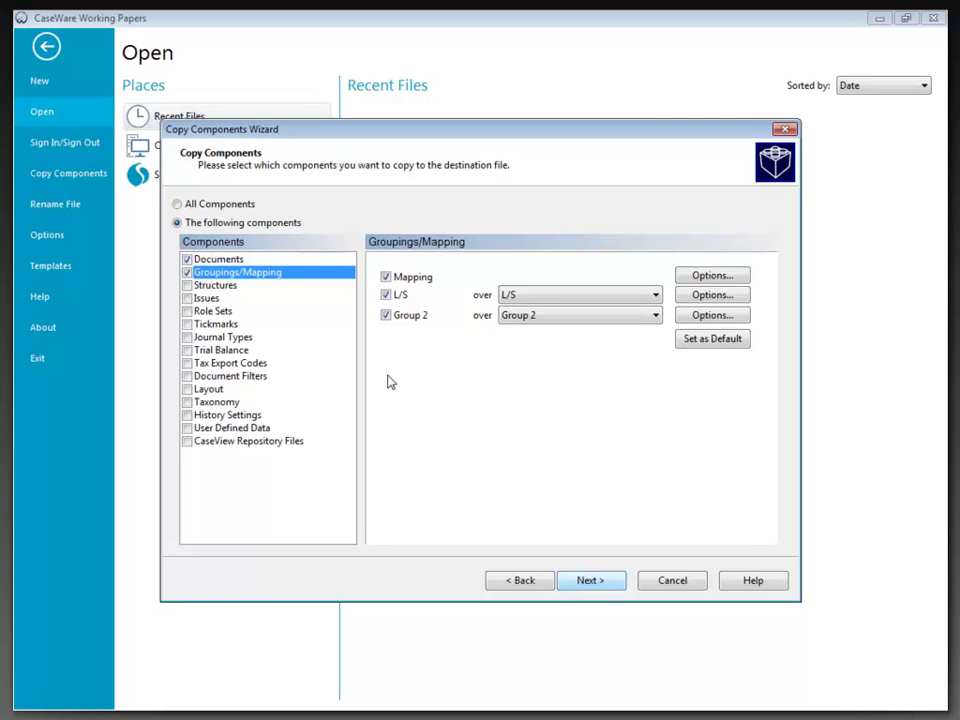
# Examine the copy options for Mapping and for L/S, closing each without changes
pyautogui.click(728, 277)
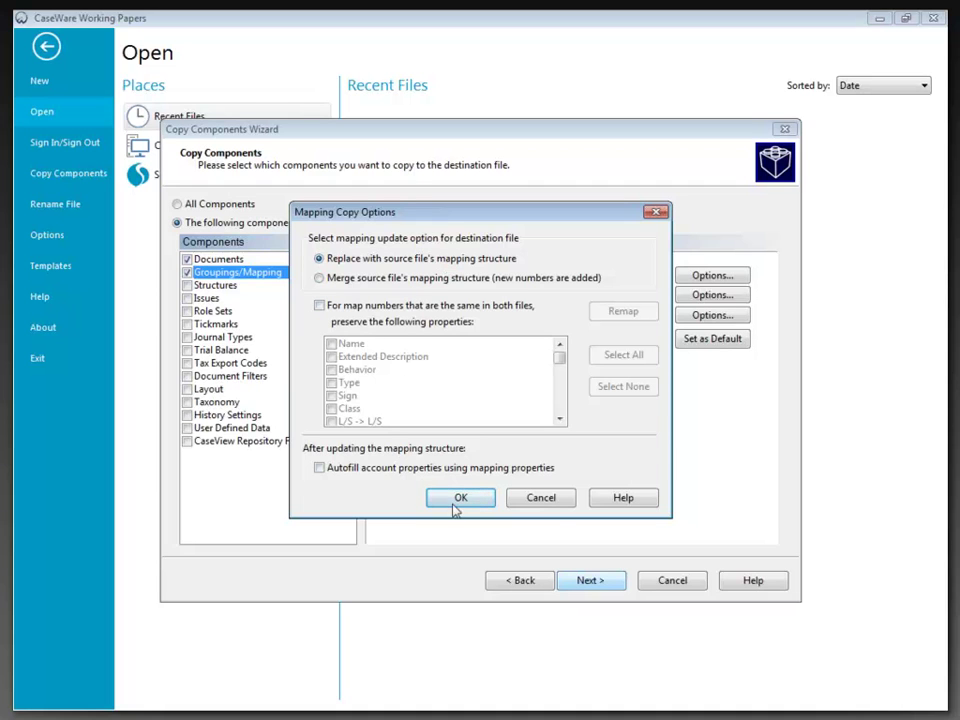
pyautogui.click(541, 498)
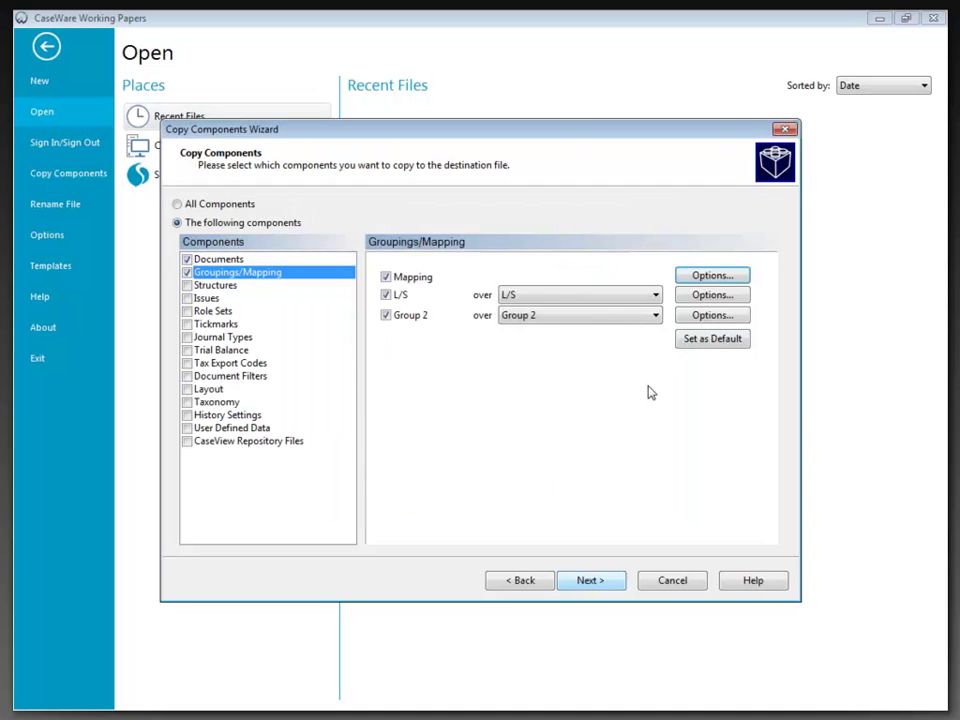
pyautogui.click(698, 300)
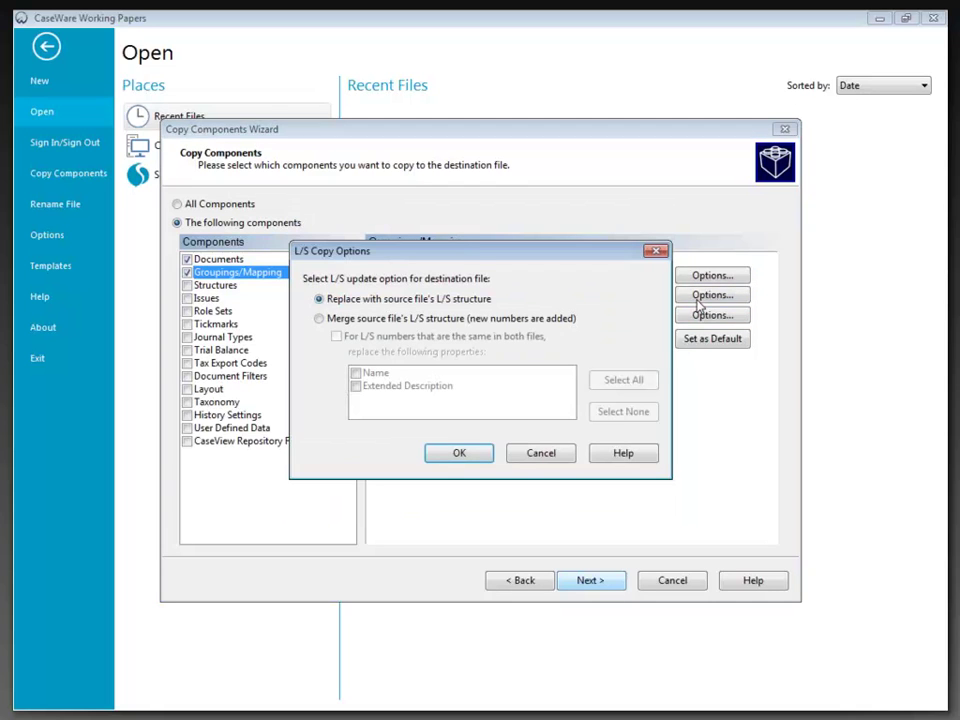
pyautogui.click(541, 454)
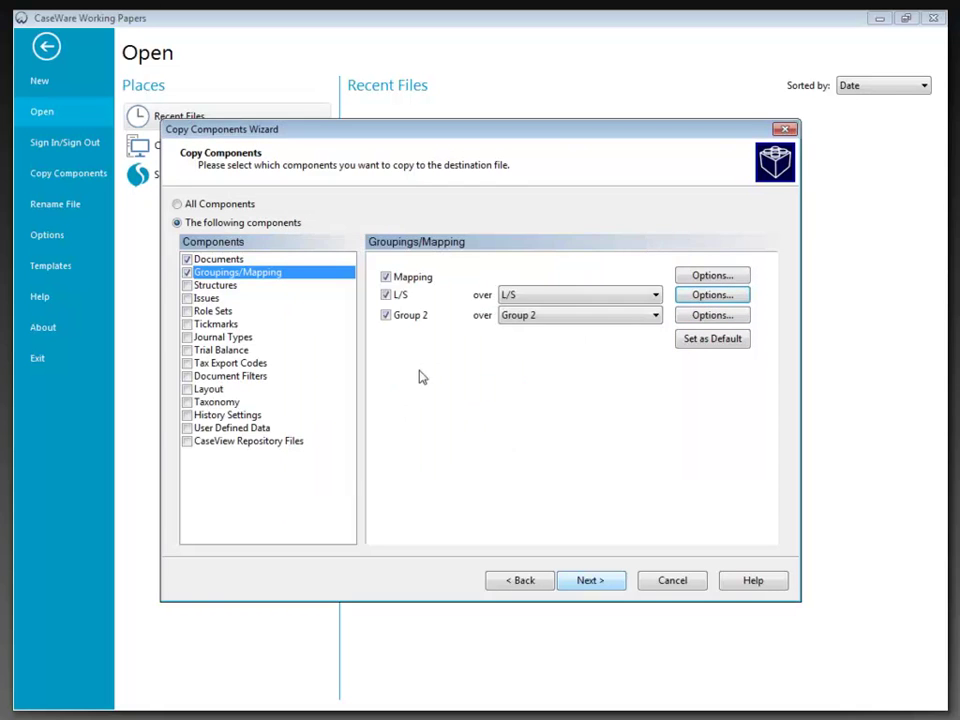
pyautogui.click(386, 315)
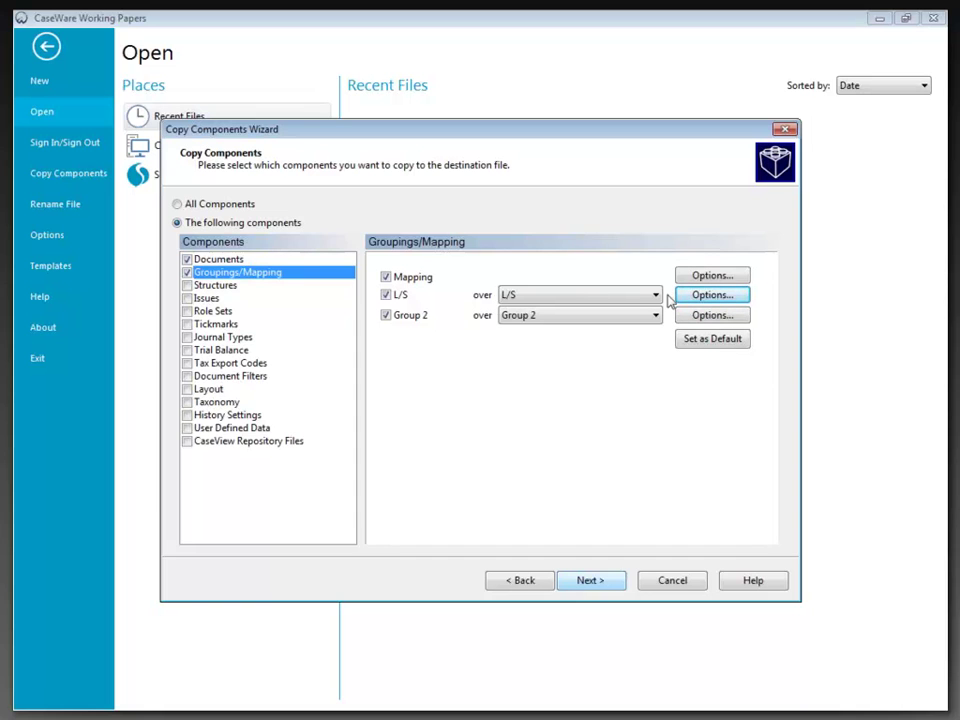
# Include the Structures component with Structure 1, Structure 2 and Structure 3 copied over their namesakes
pyautogui.click(187, 286)
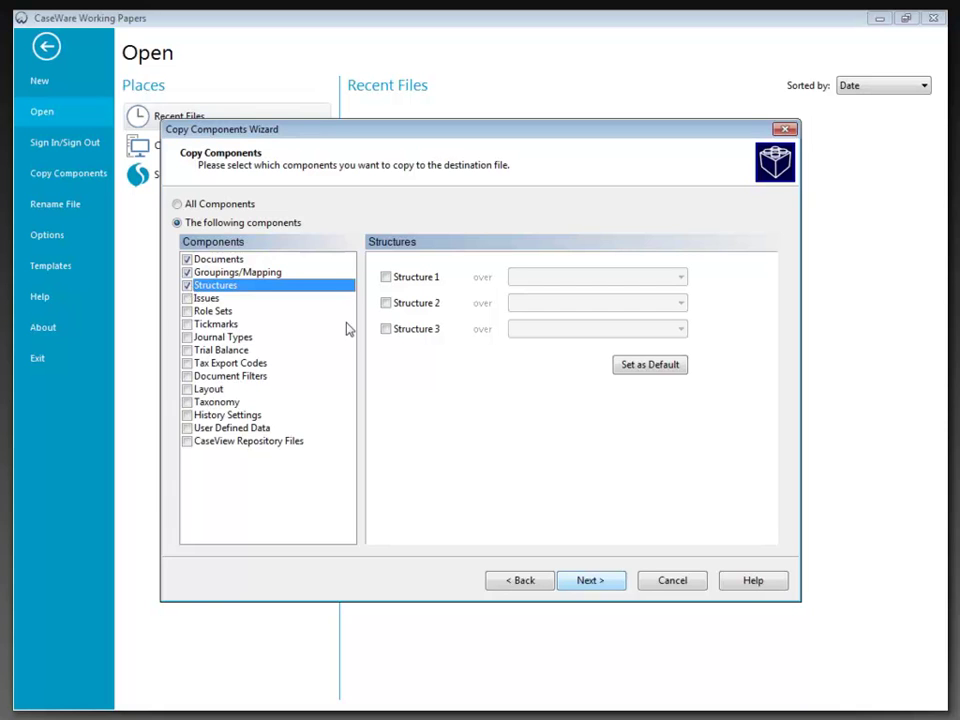
pyautogui.click(387, 279)
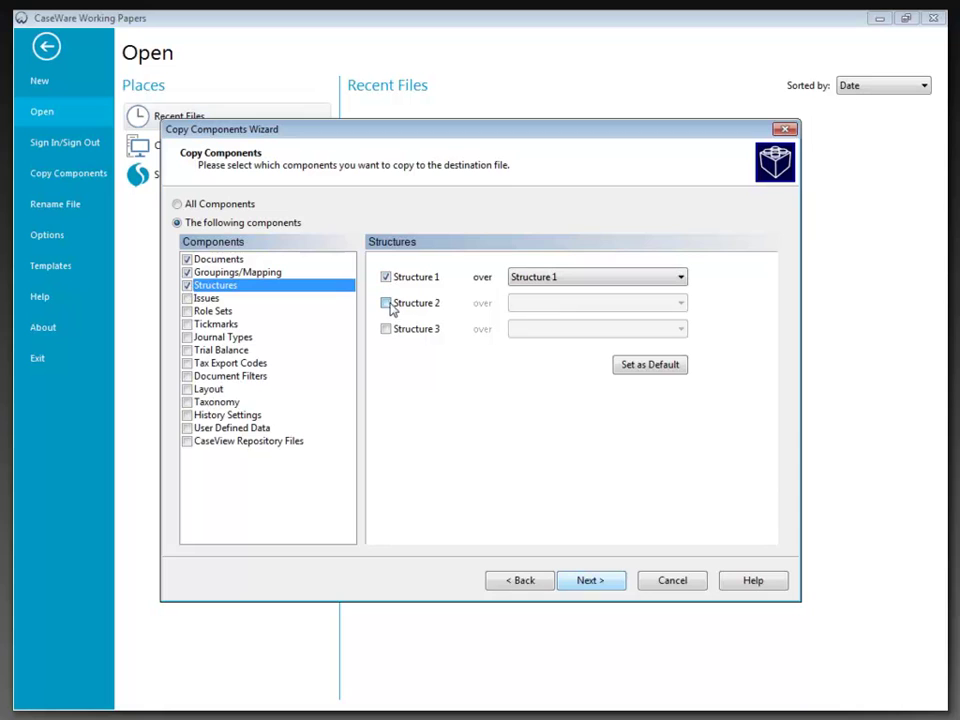
pyautogui.click(387, 304)
pyautogui.click(387, 330)
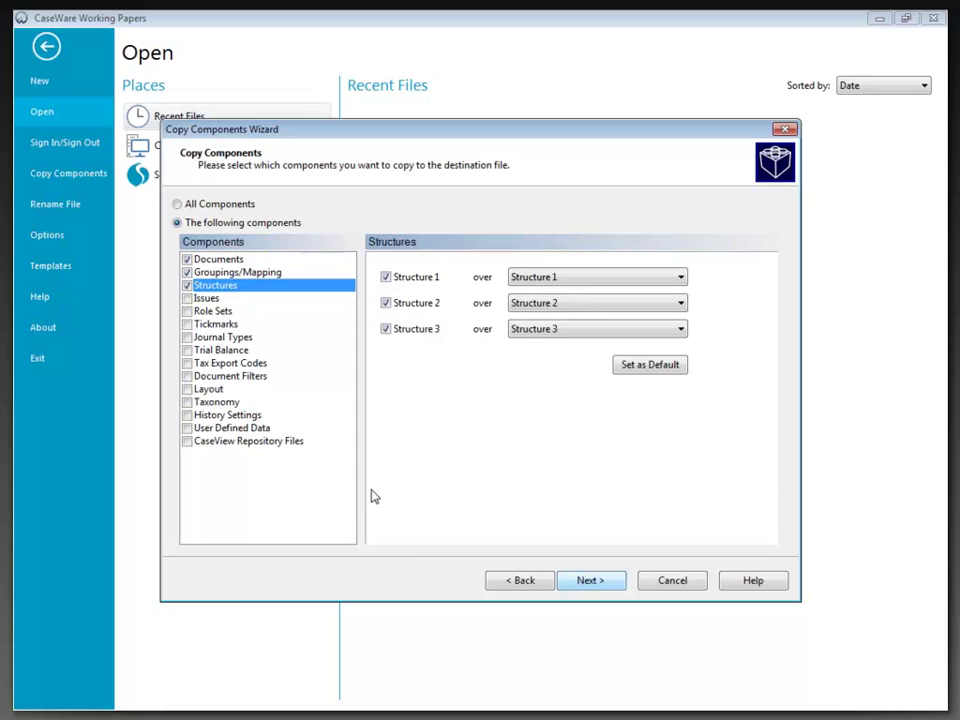
# Include Views, Types and Issues in the Issues component, merging views and types and using merge and update if newer for issues
pyautogui.click(187, 298)
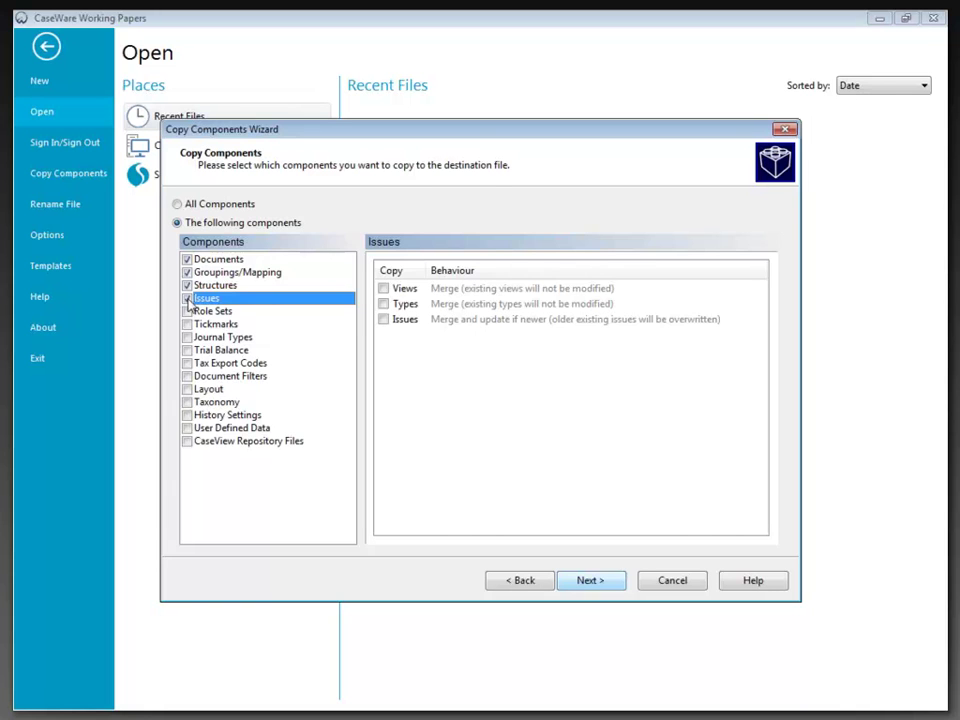
pyautogui.click(383, 304)
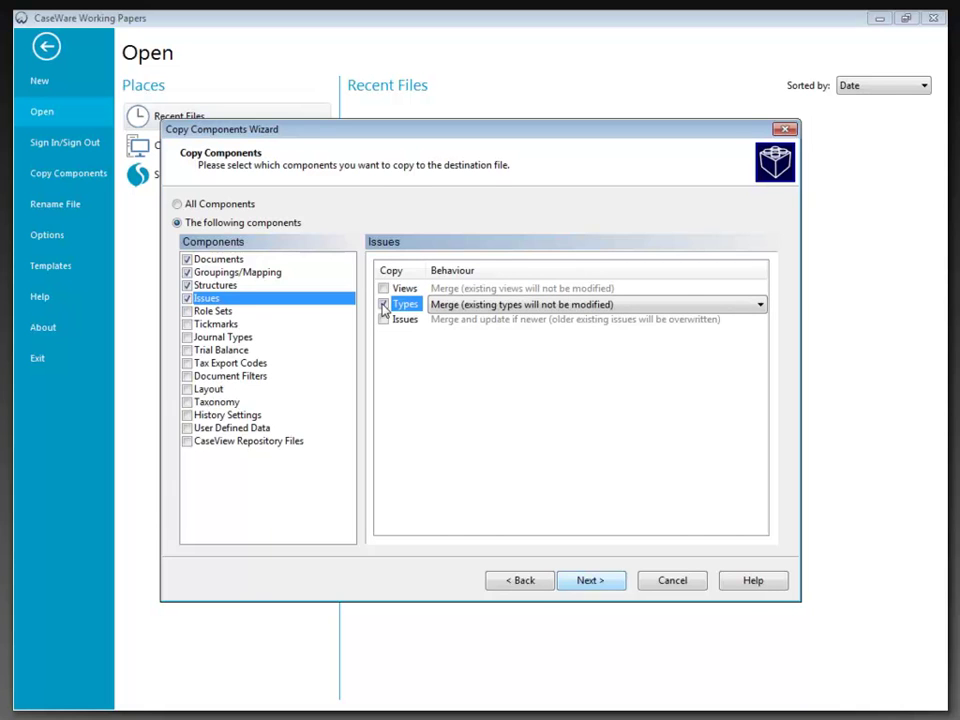
pyautogui.click(458, 305)
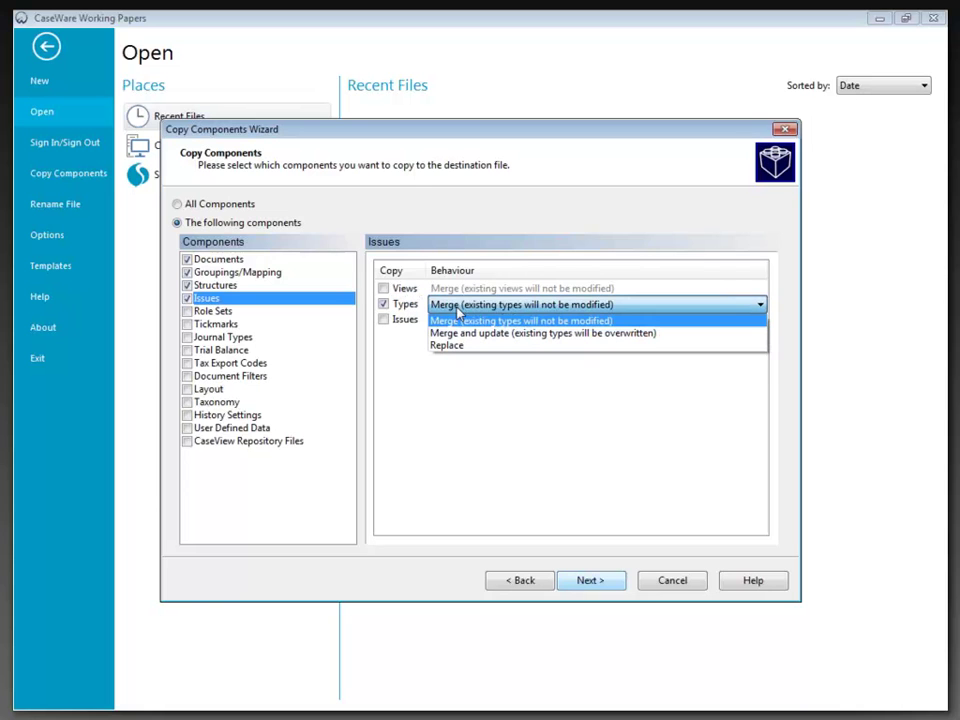
pyautogui.click(544, 318)
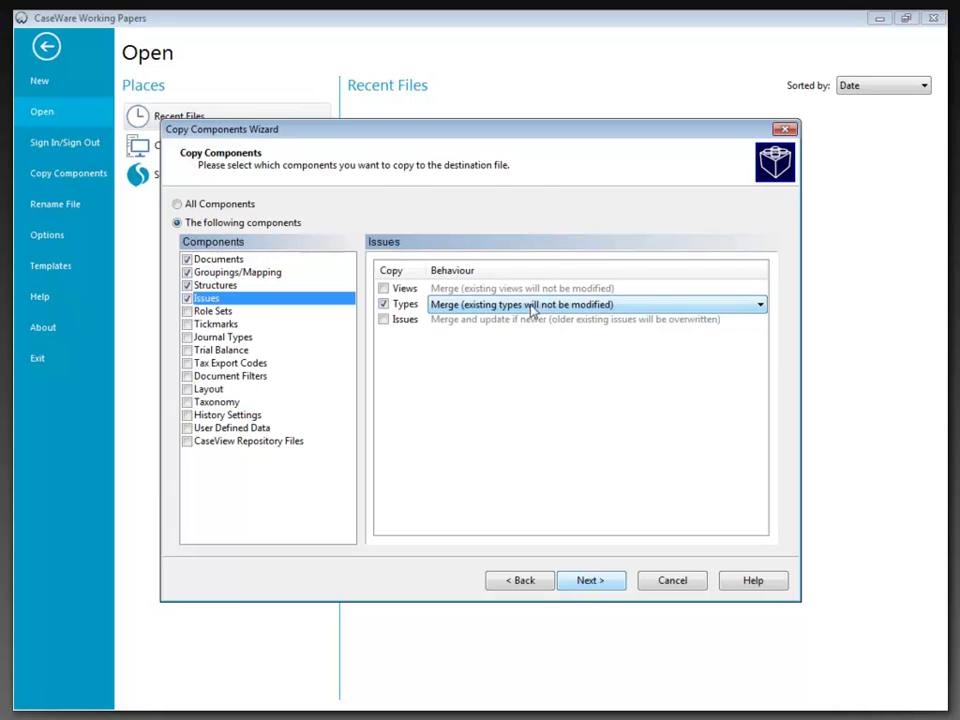
pyautogui.click(383, 288)
pyautogui.click(383, 319)
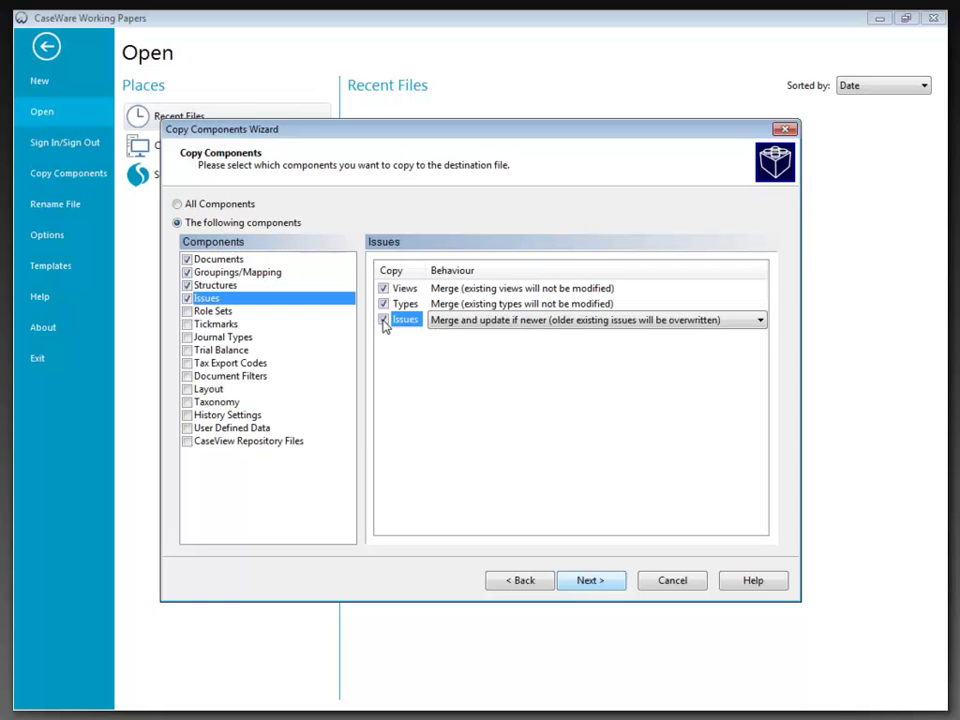
pyautogui.click(467, 321)
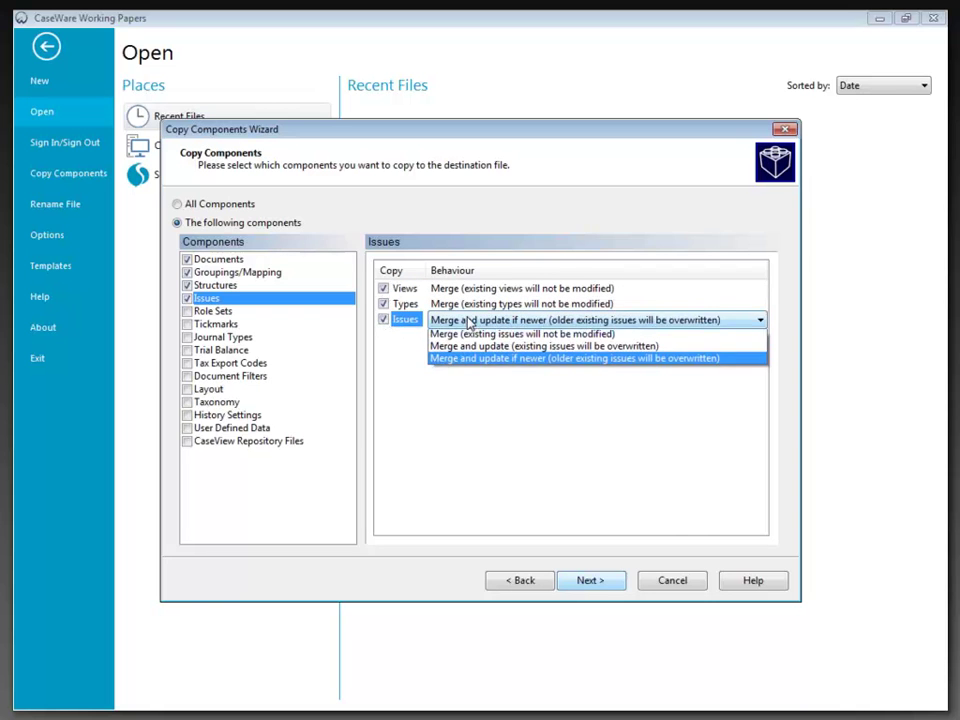
pyautogui.click(585, 319)
pyautogui.click(583, 313)
pyautogui.click(580, 312)
pyautogui.click(580, 312)
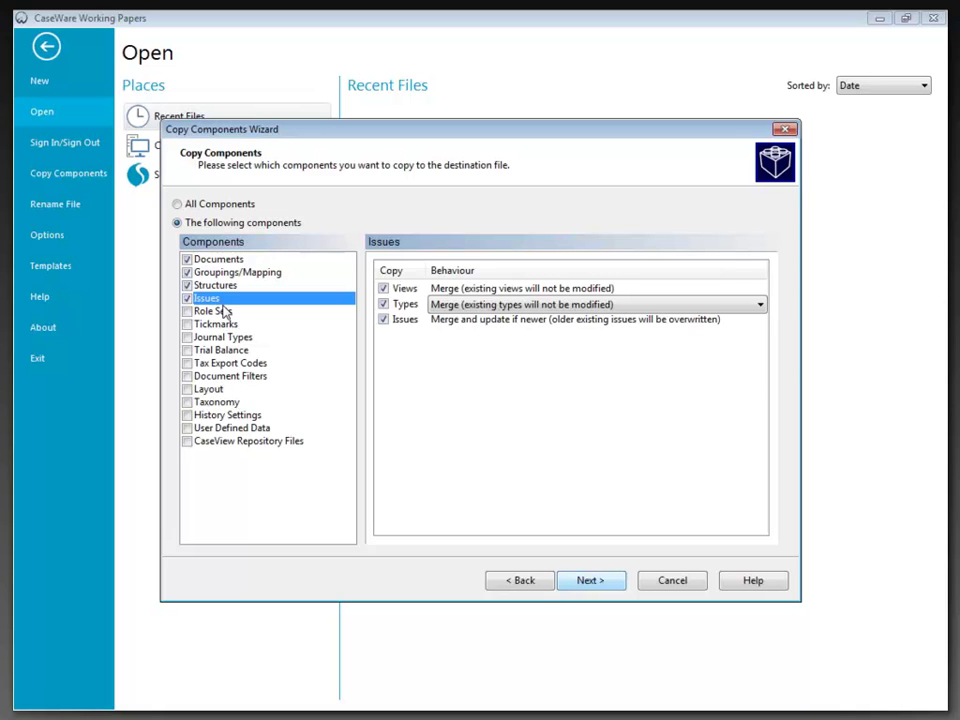
# Include Role Sets, Tickmarks, Journal Types, Trial Balance, Tax Export Codes and Document Filters in the components to copy
pyautogui.click(190, 312)
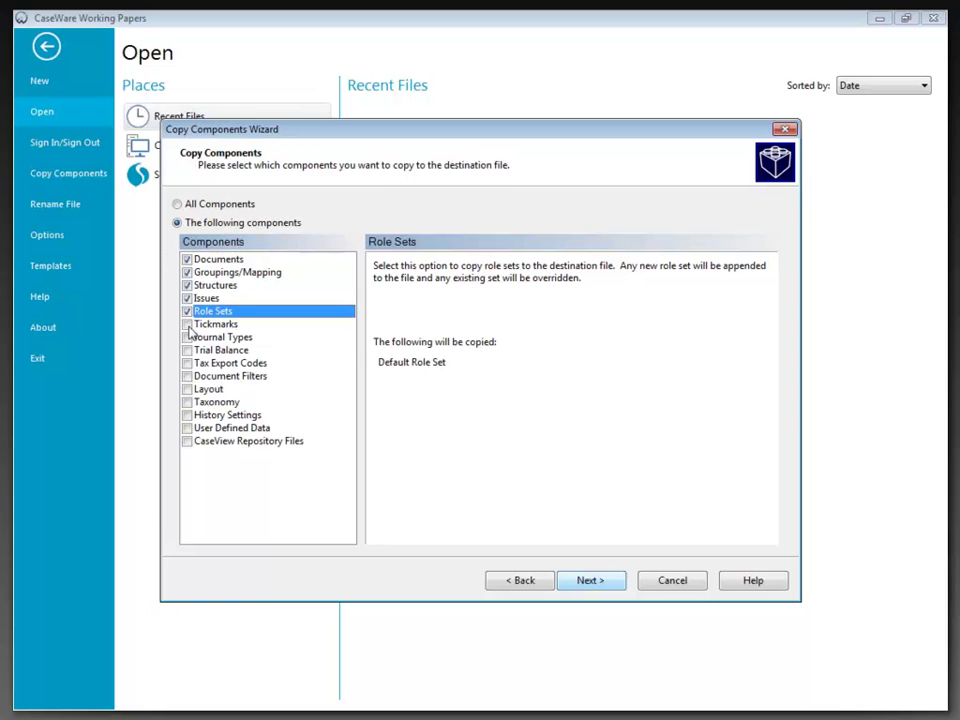
pyautogui.click(187, 324)
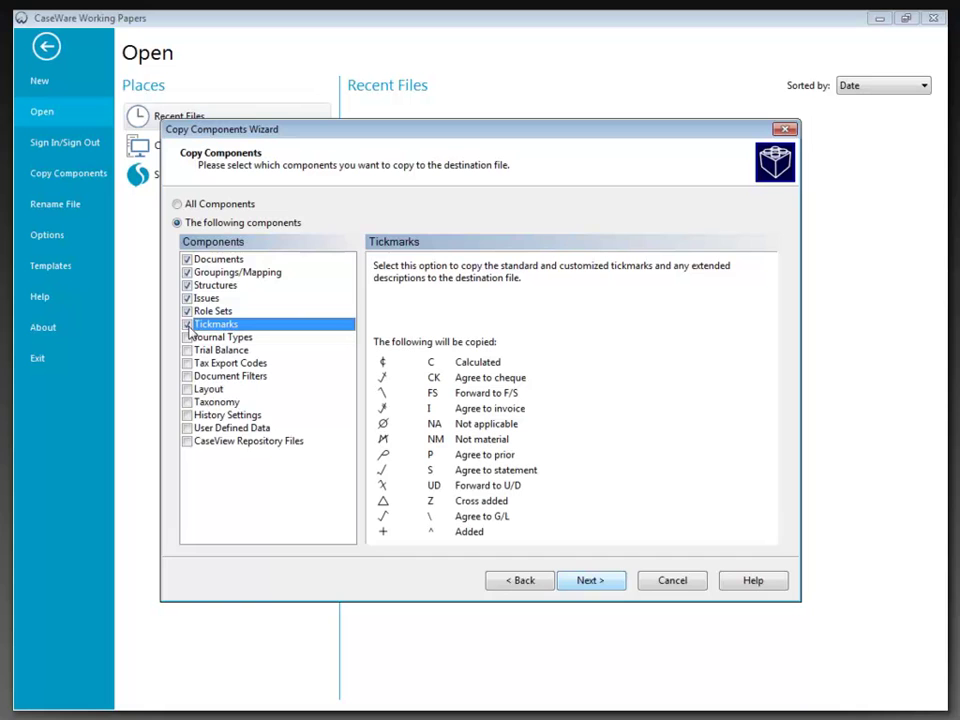
pyautogui.click(188, 338)
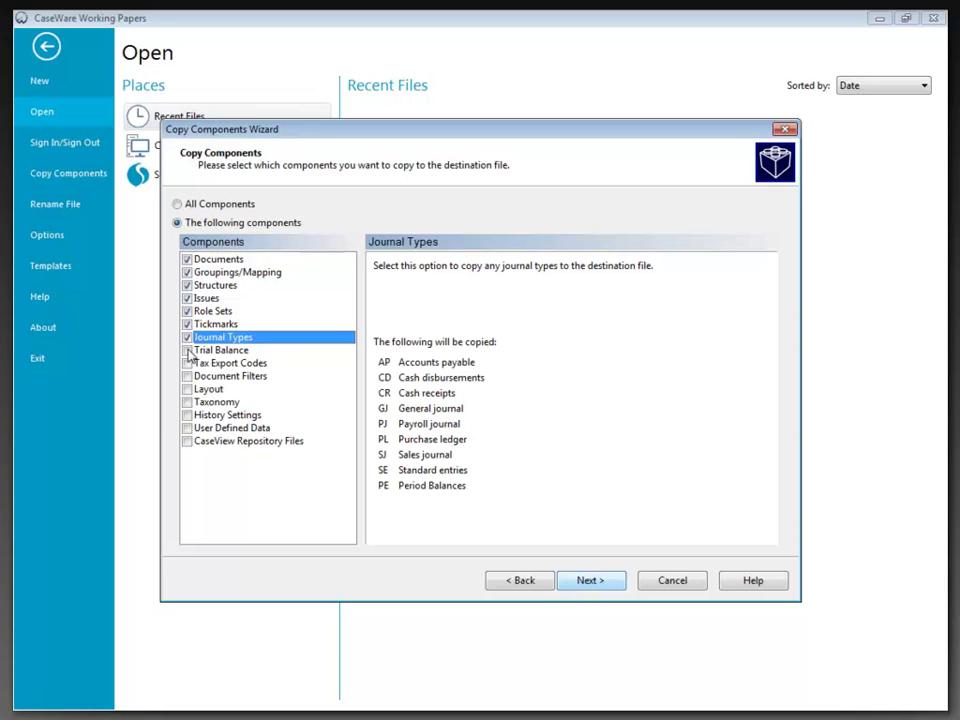
pyautogui.click(188, 351)
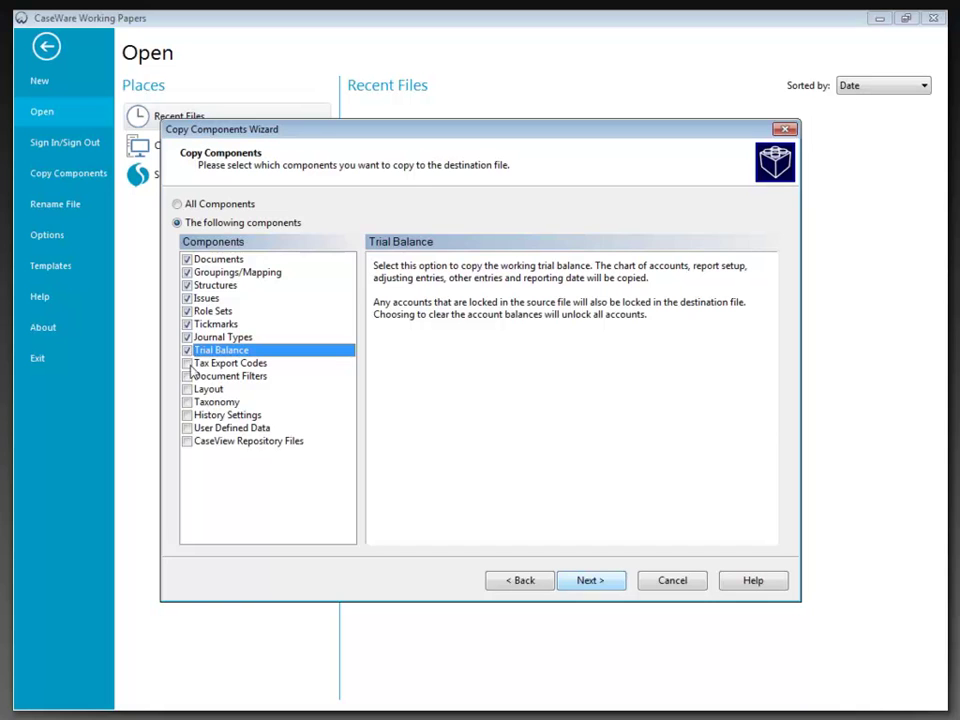
pyautogui.click(187, 364)
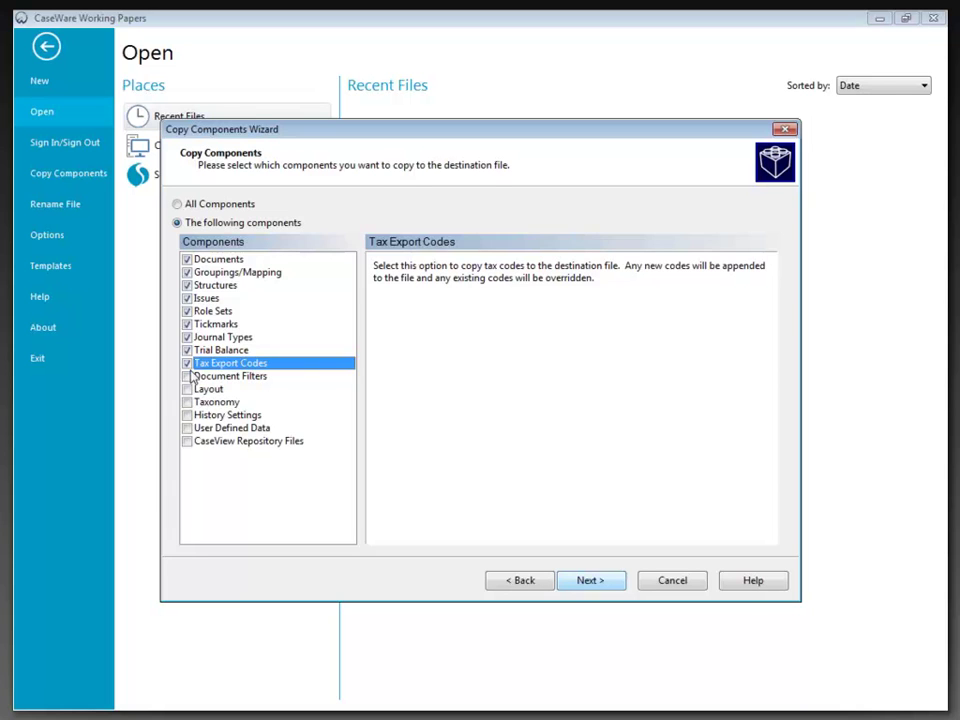
pyautogui.click(187, 377)
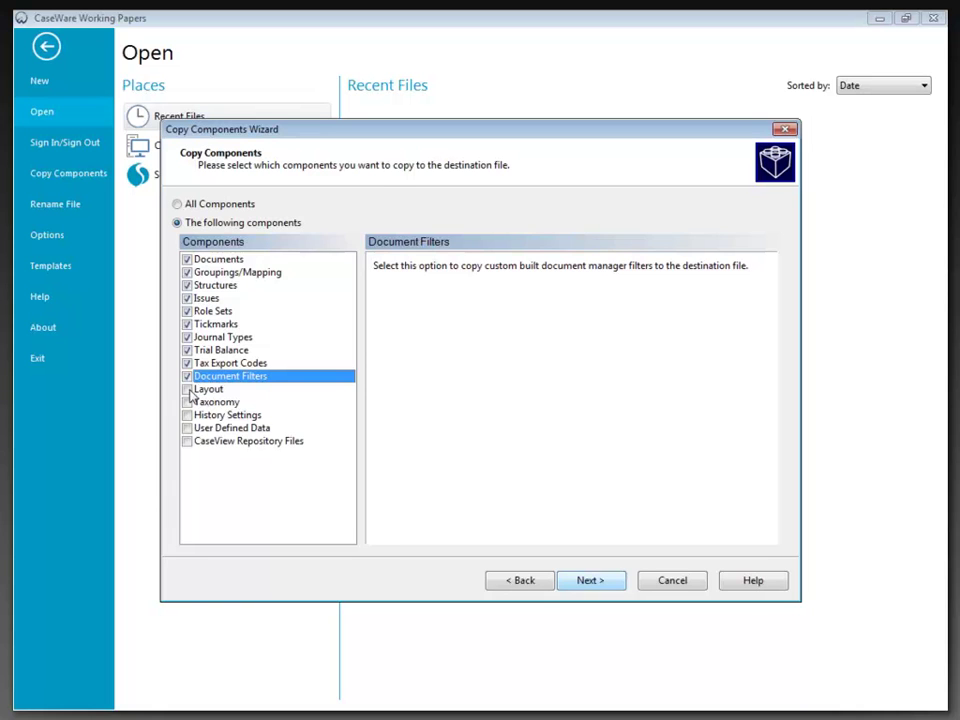
# Include Layout, Taxonomy, History Settings, User Defined Data and CaseView Repository Files, and proceed to the clearing options
pyautogui.click(189, 390)
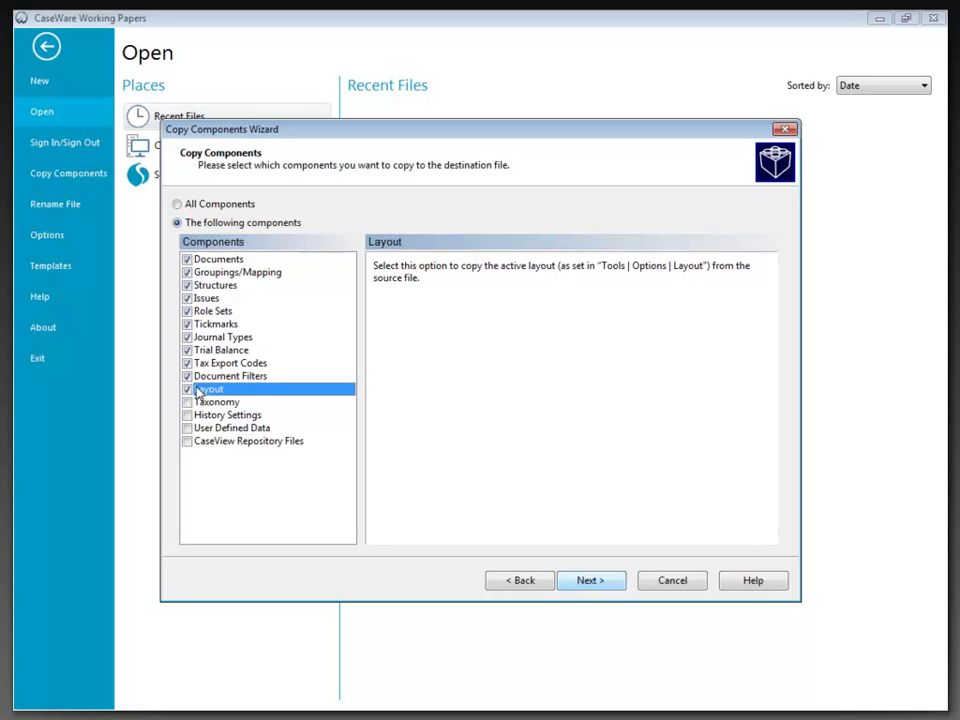
pyautogui.click(190, 402)
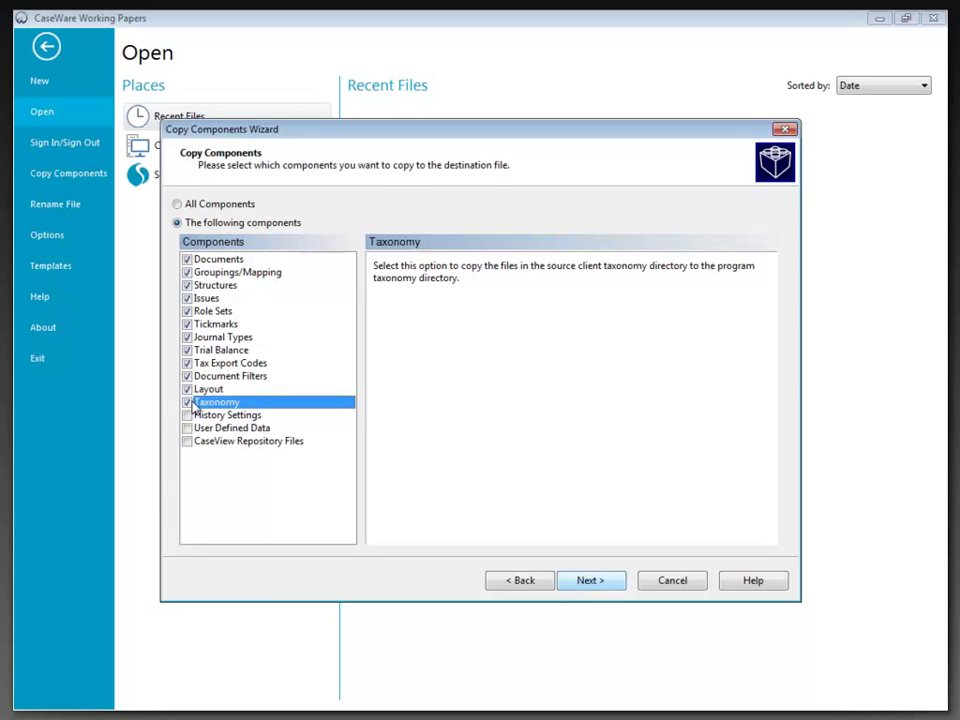
pyautogui.click(199, 417)
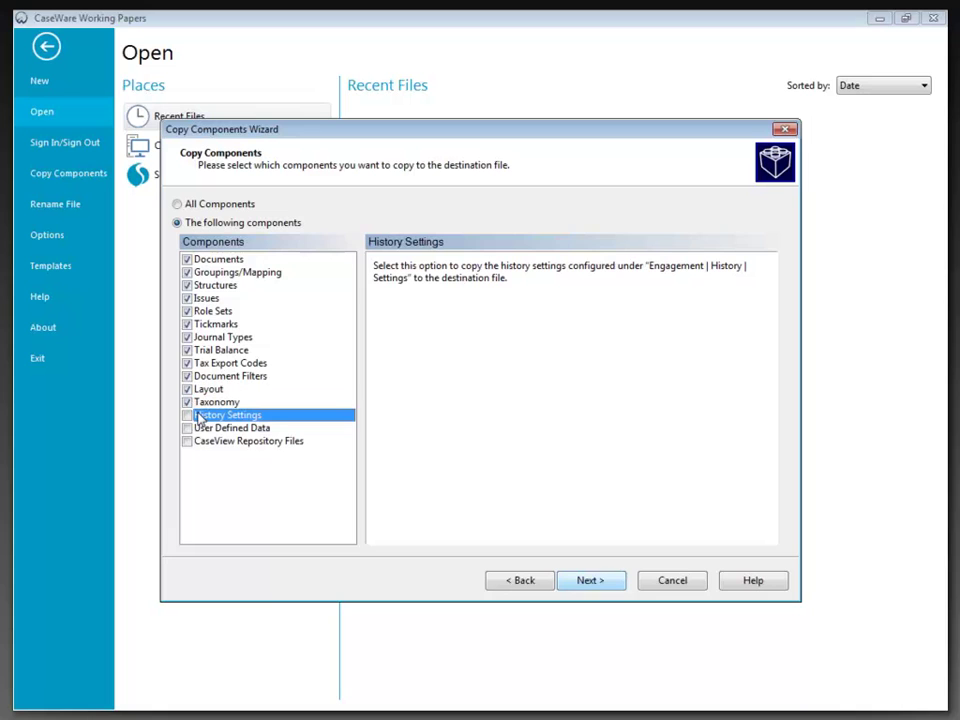
pyautogui.click(186, 416)
pyautogui.click(186, 428)
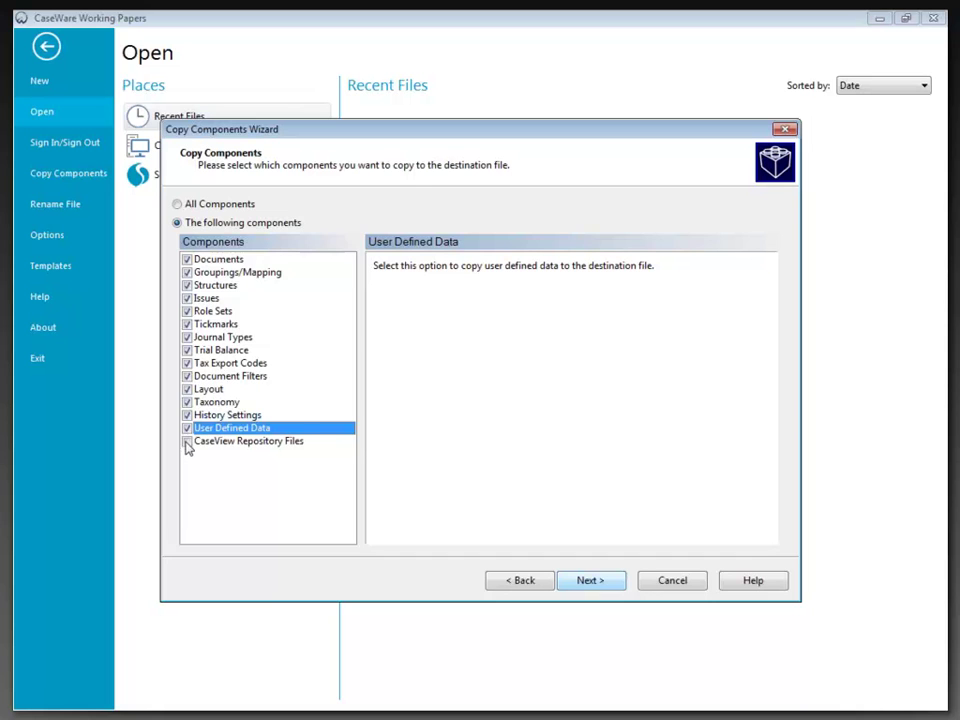
pyautogui.click(186, 442)
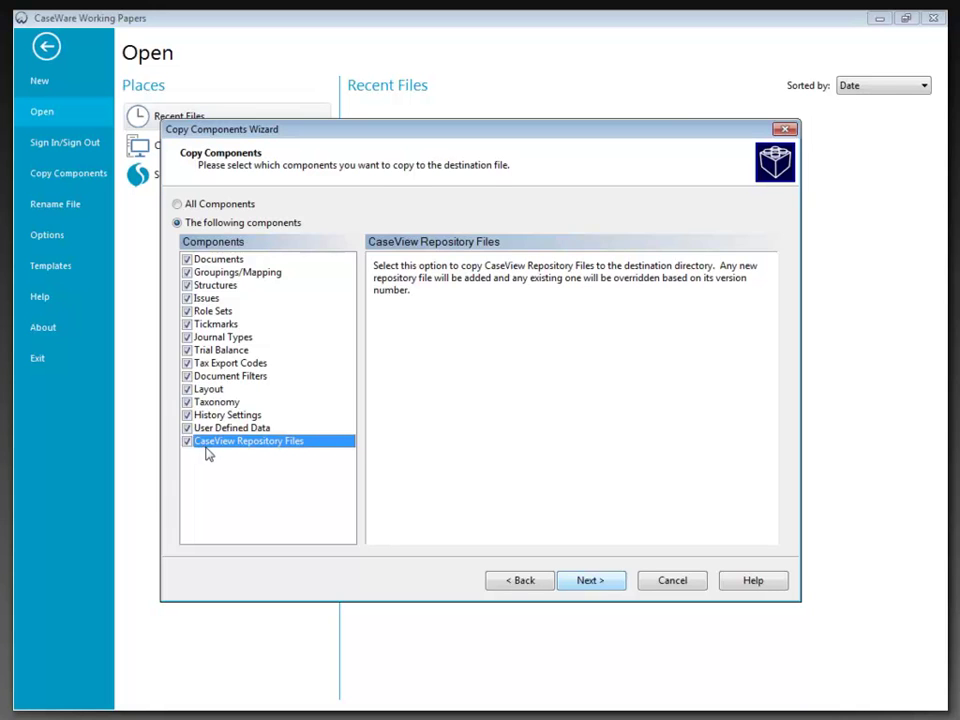
pyautogui.click(580, 581)
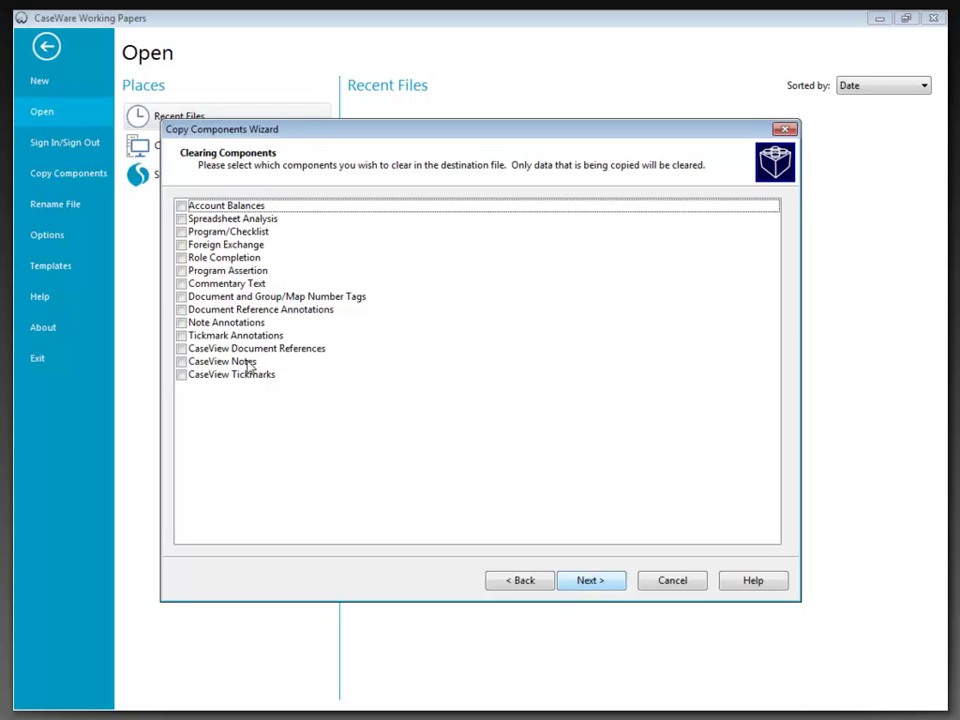
# Select every component for clearing in the destination file except Account Balances
pyautogui.click(182, 207)
pyautogui.rightClick(206, 253)
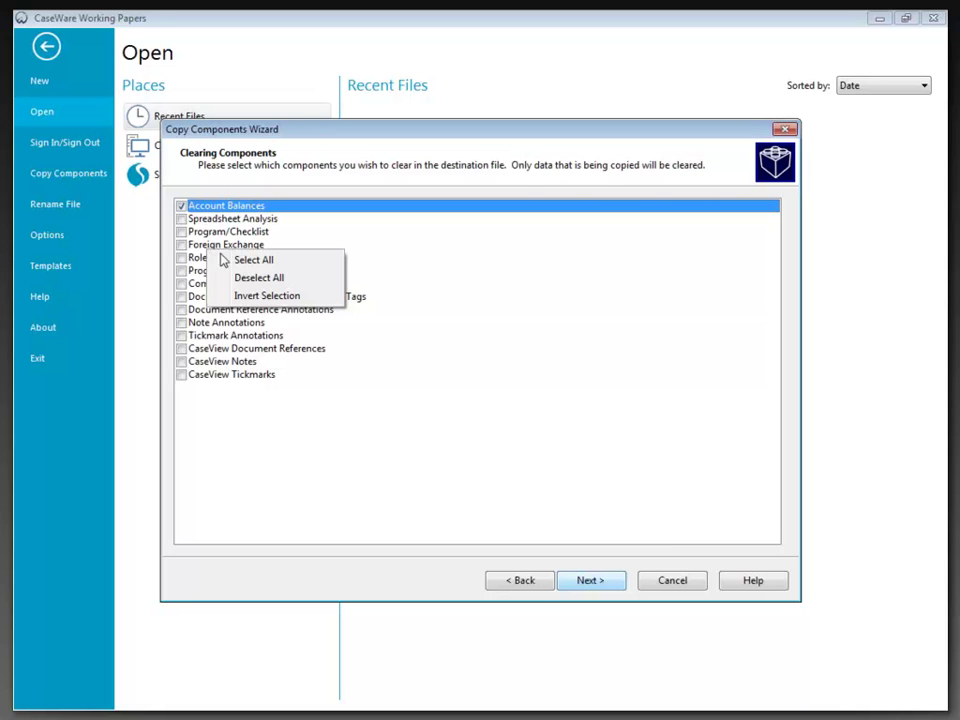
pyautogui.click(218, 259)
pyautogui.click(182, 206)
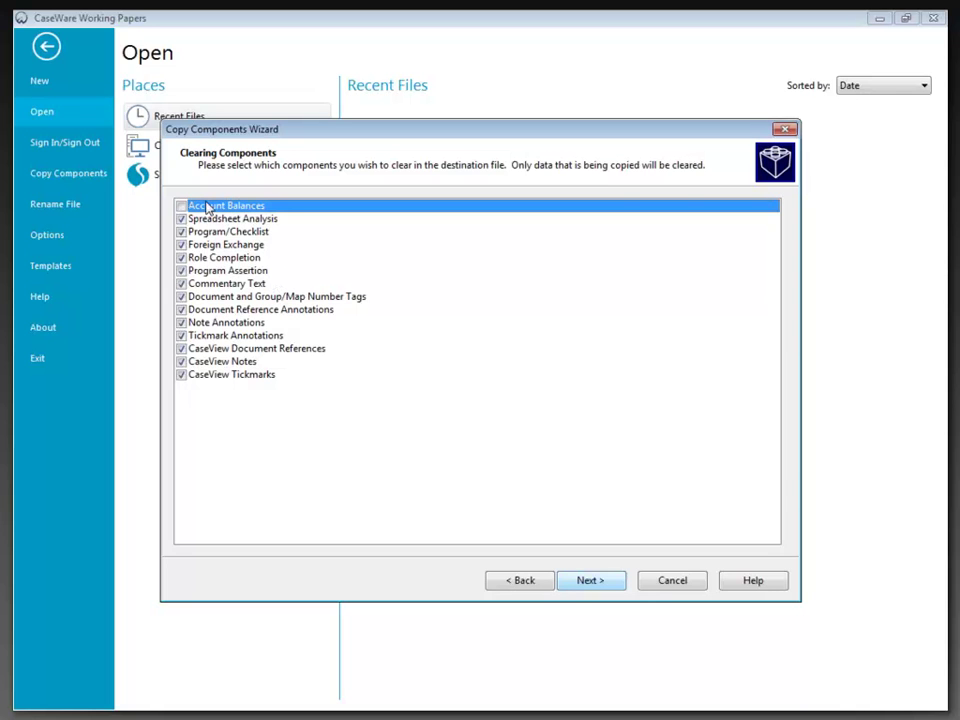
# Finish the Copy Components wizard to run the copy and acknowledge its completion
pyautogui.click(590, 581)
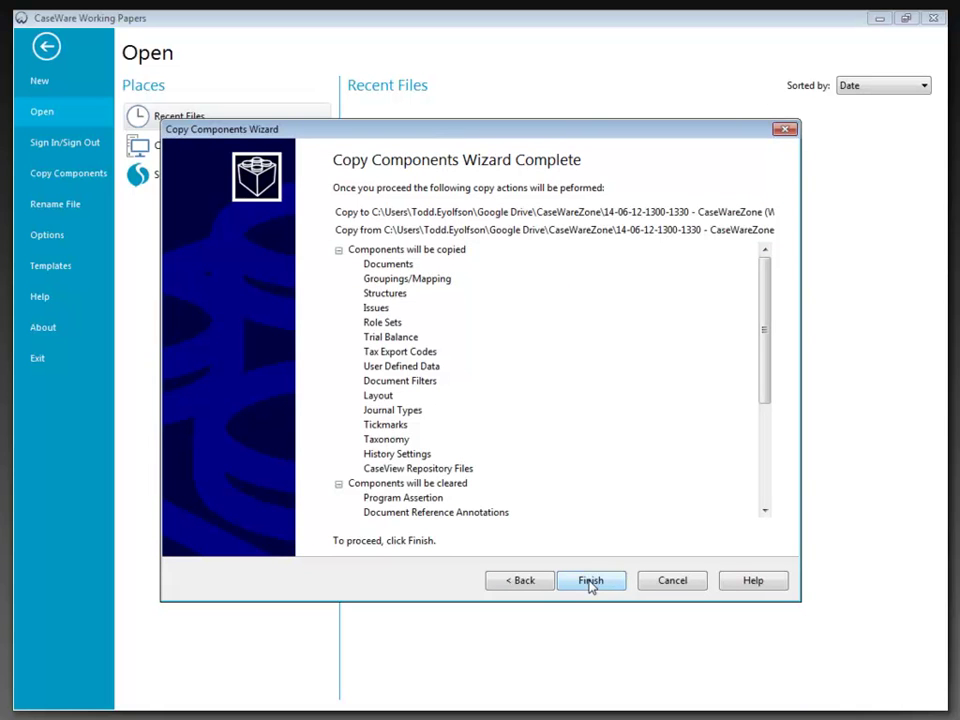
pyautogui.click(590, 581)
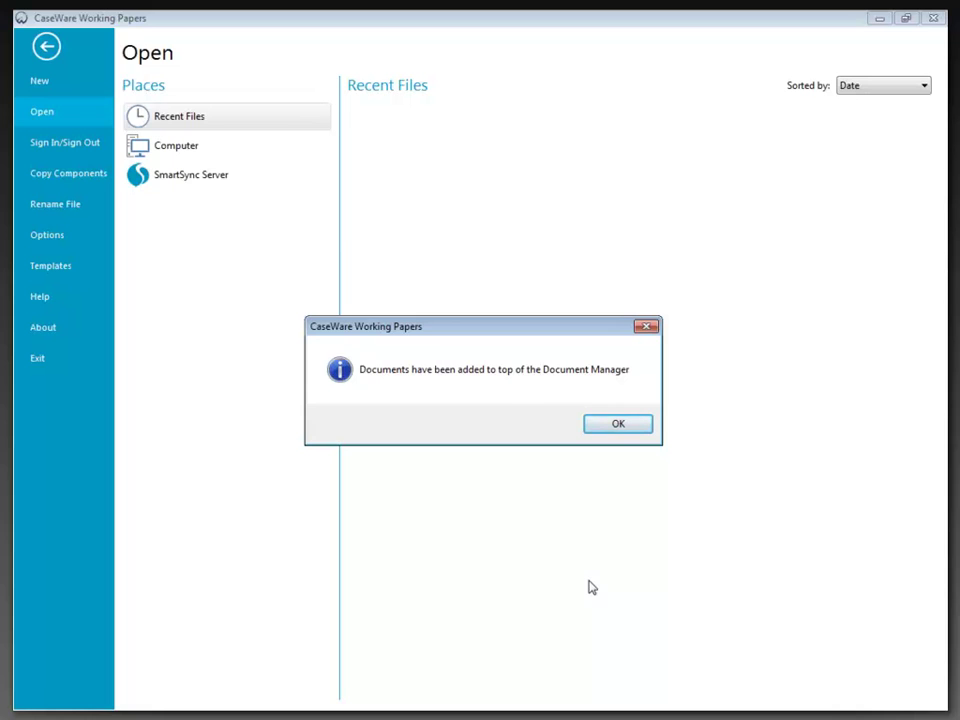
pyautogui.click(622, 428)
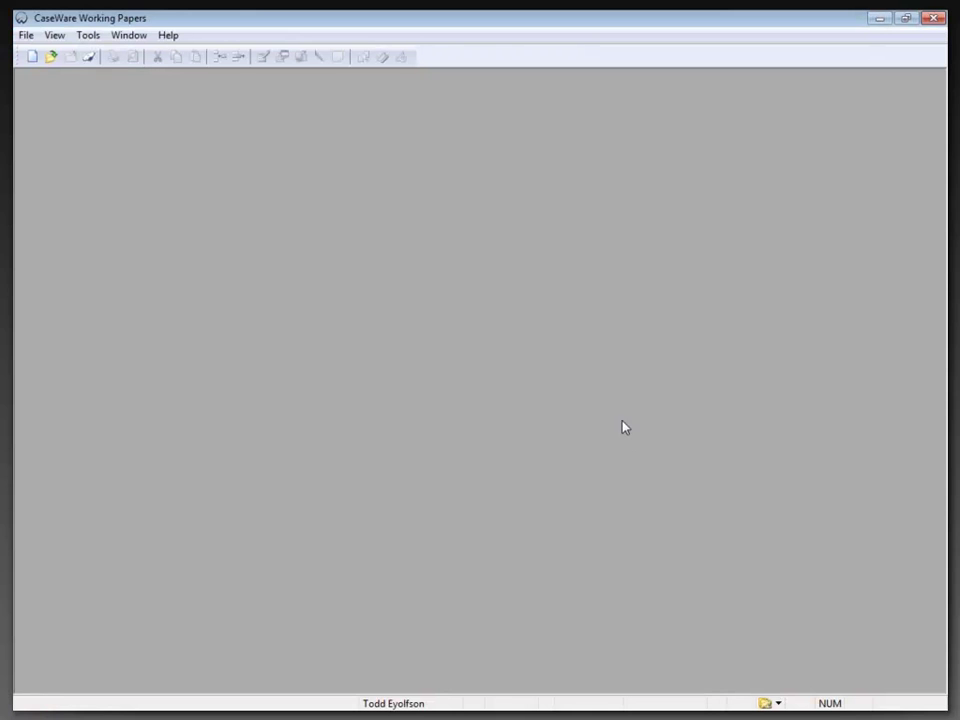
# Open the Same Systems Inc. 12312012.ac file from the computer and select the Consolidating Financial Statements document
pyautogui.click(51, 57)
pyautogui.click(160, 145)
pyautogui.doubleClick(455, 298)
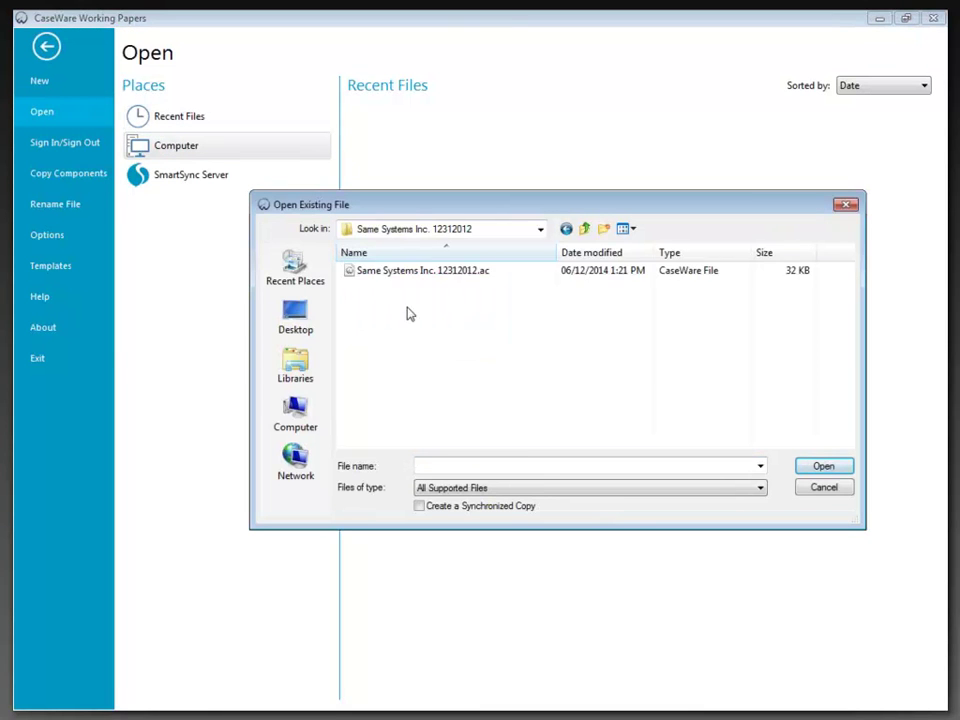
pyautogui.click(440, 271)
pyautogui.click(808, 470)
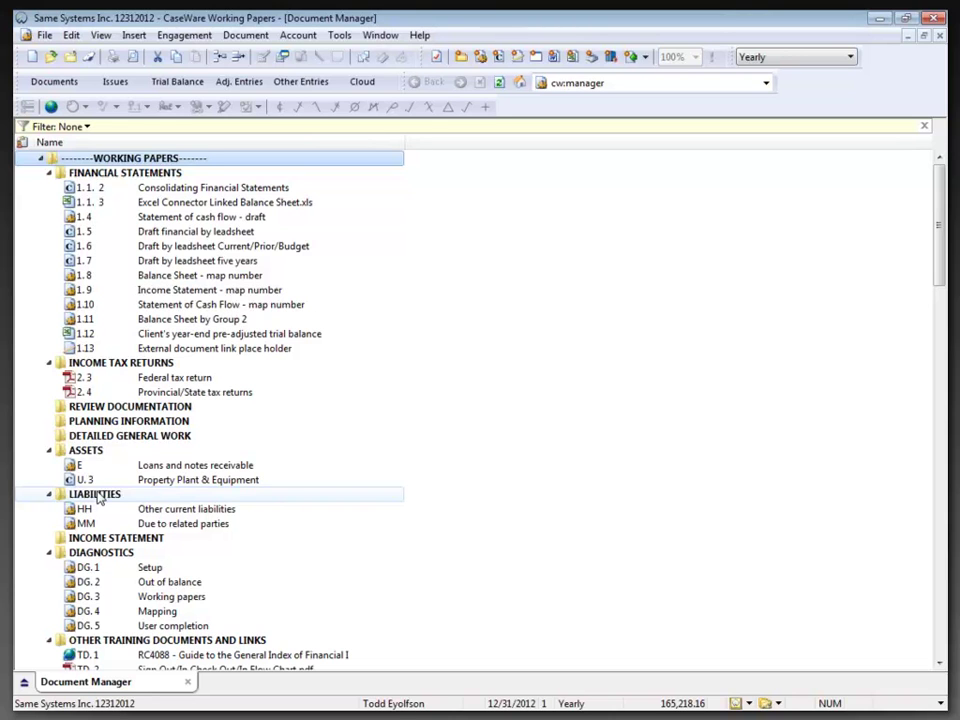
pyautogui.moveTo(108, 192); pyautogui.dragTo(128, 200)
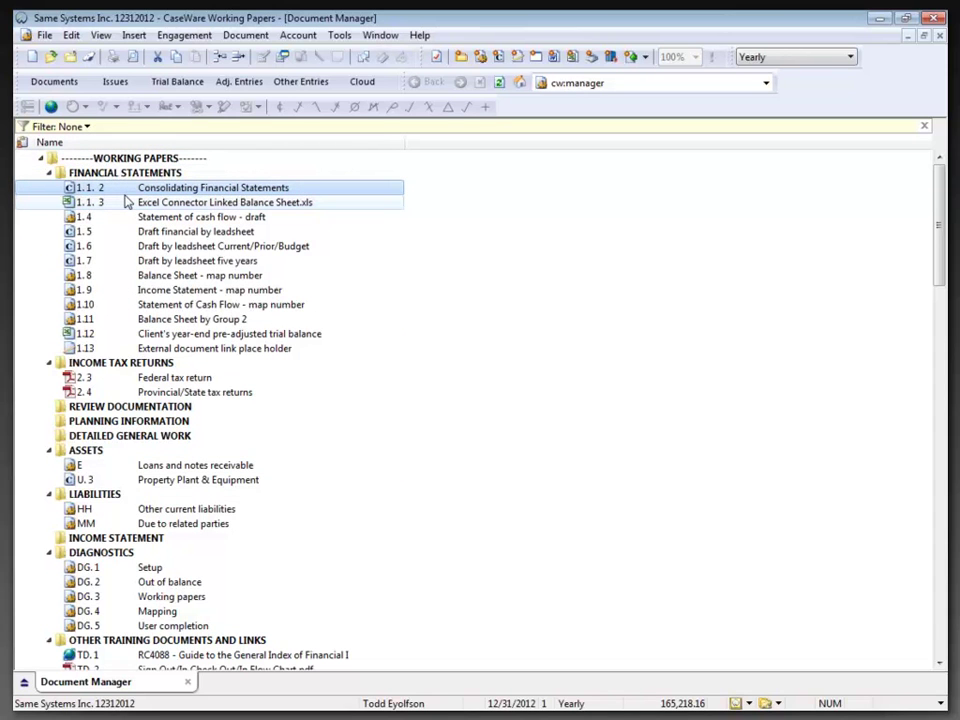